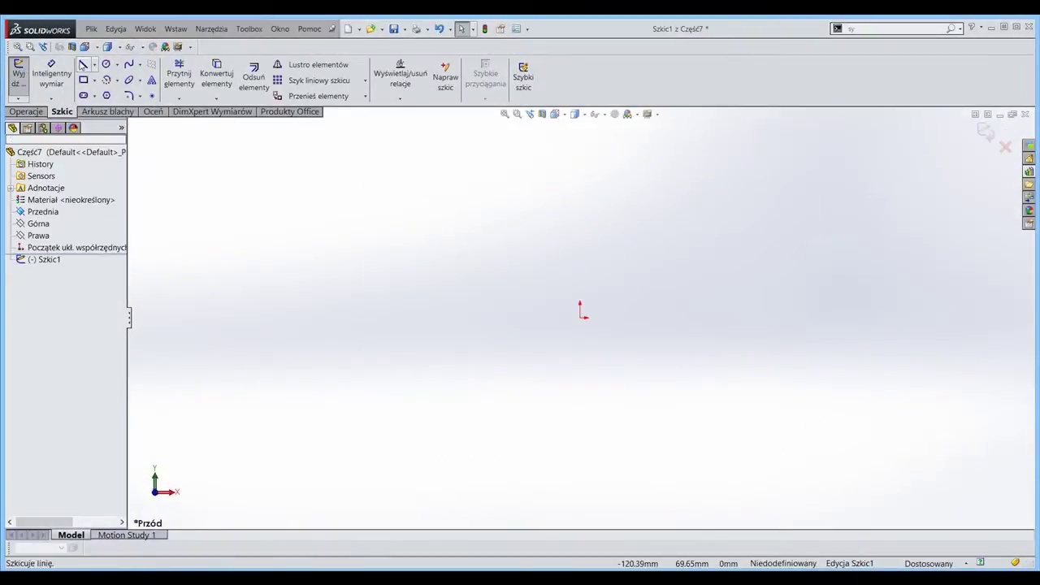
- Sketch the two vertical sides of the profile and a three-point arc joining their tops
left_click(83, 64)
left_click(583, 317)
left_click(685, 153)
key("Escape")
left_click(83, 64)
left_click(562, 399)
left_click(561, 234)
key("Escape")
left_click(117, 79)
left_click(146, 129)
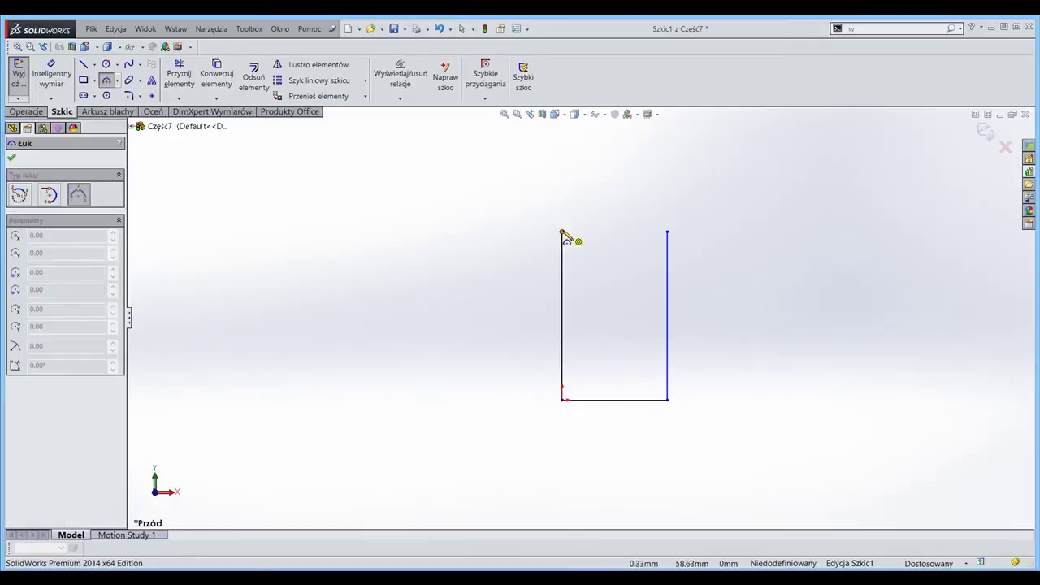
- Dimension the sketch: R20 arc radius, 65 height and 40 width
left_click(616, 188)
right_click_drag(634, 220, 626, 181)
left_click(626, 181)
left_click(667, 197)
type("20")
key("Return")
left_click(671, 342)
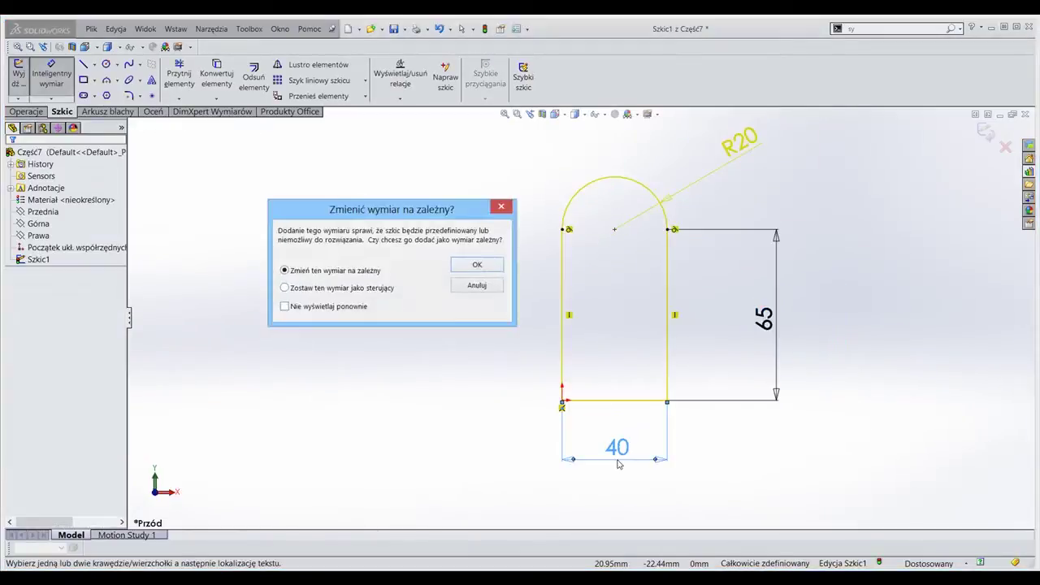
left_click(476, 260)
- Exit the sketch and extrude the profile 15 mm into a solid
left_click(985, 130)
left_click(26, 111)
left_click(32, 77)
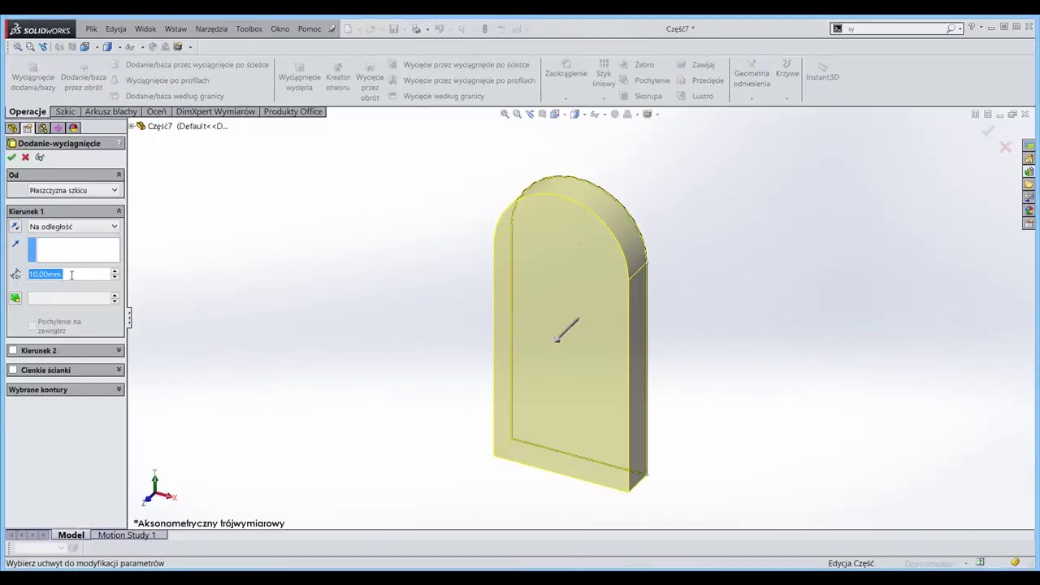
left_click(69, 274)
type("15")
key("Return")
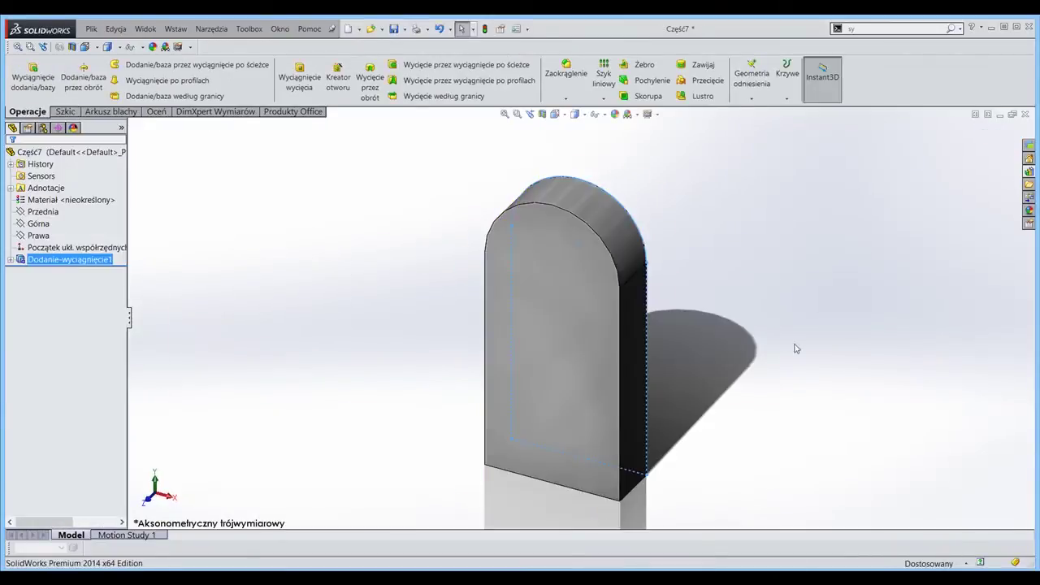
- Turn the view to face the part from the front
middle_click_drag(752, 379, 780, 322)
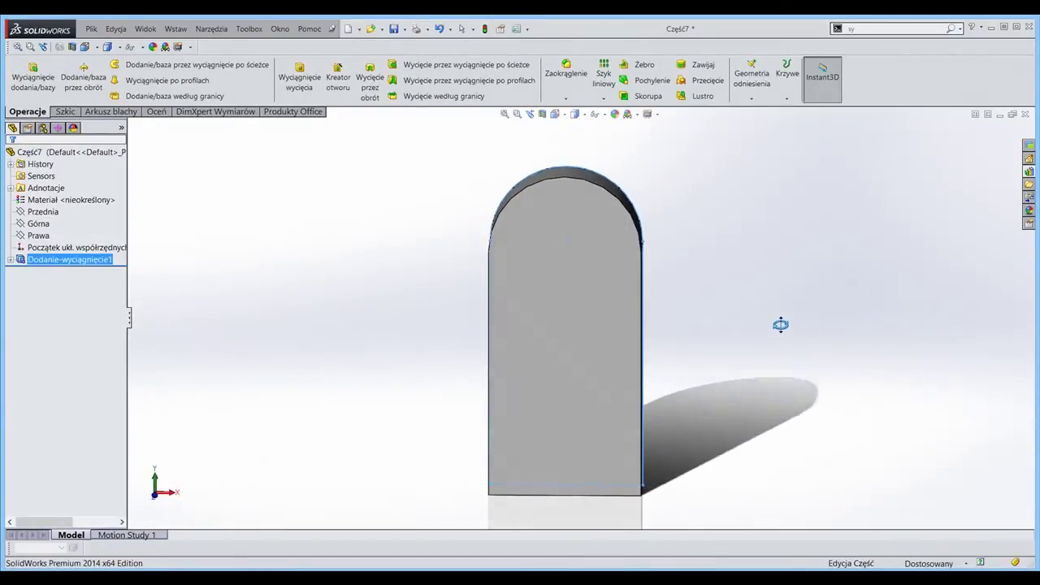
key("space")
left_click(717, 404)
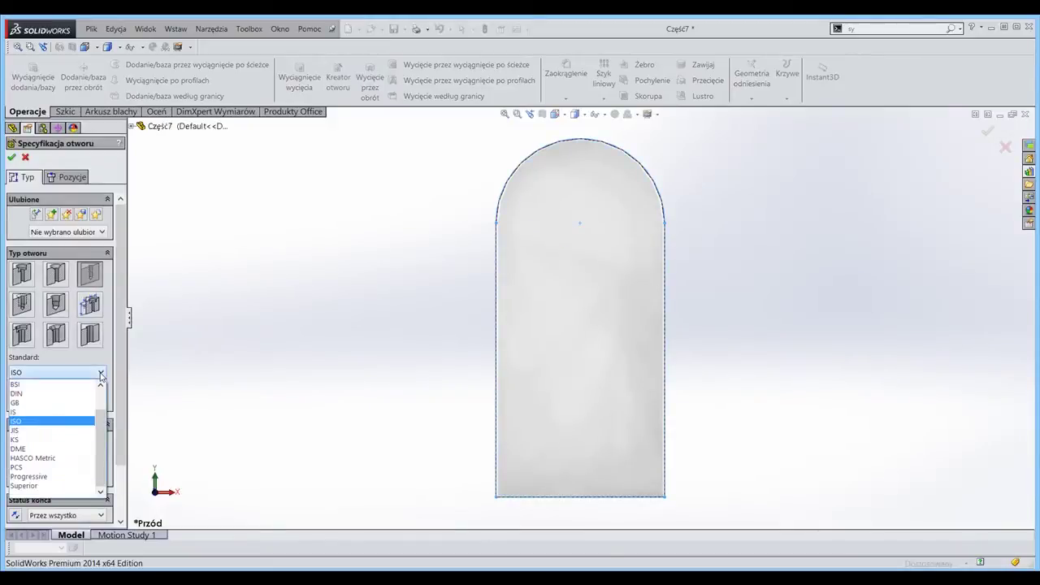
- Set the Hole Wizard to ISO drill sizes, Ø10.0 diameter, Through All
left_click(69, 422)
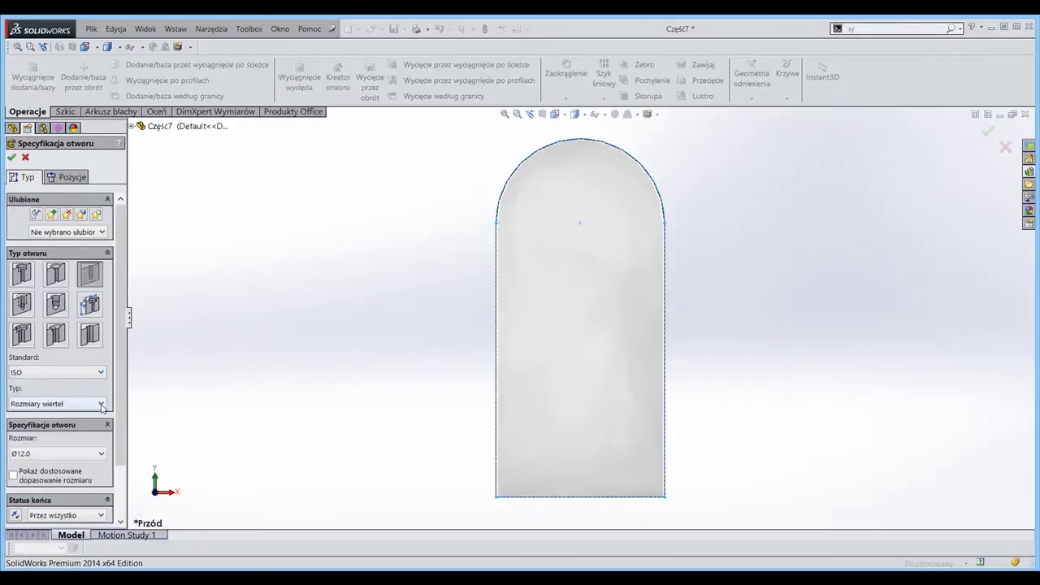
left_click(102, 403)
left_click(86, 436)
left_click(102, 454)
scroll(36, 514, "up", 1)
scroll(35, 514, "up", 1)
scroll(36, 514, "up", 1)
scroll(35, 512, "up", 1)
left_click(34, 510)
scroll(116, 452, "down", 1)
scroll(114, 453, "down", 1)
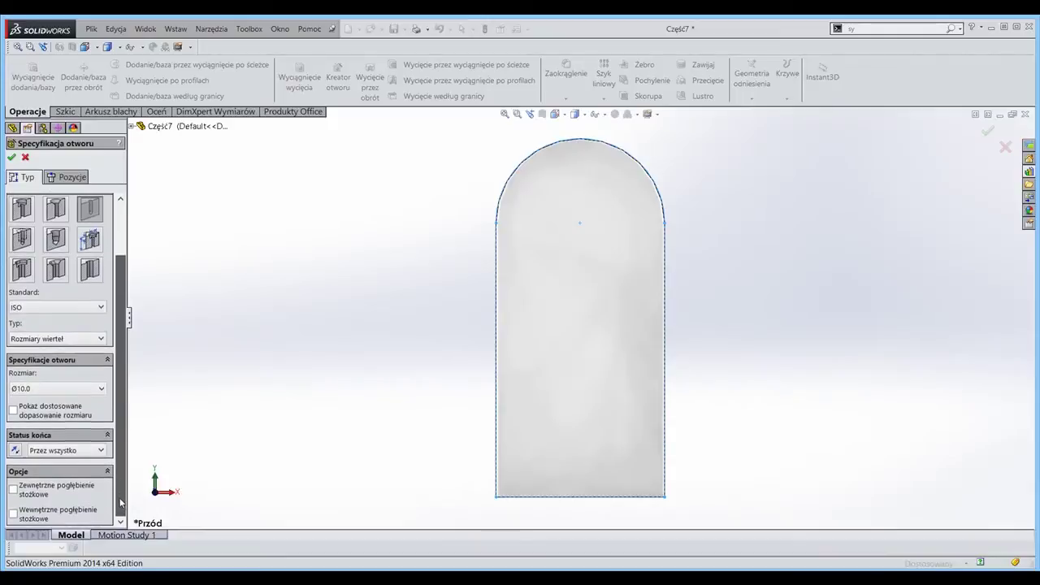
left_click(98, 453)
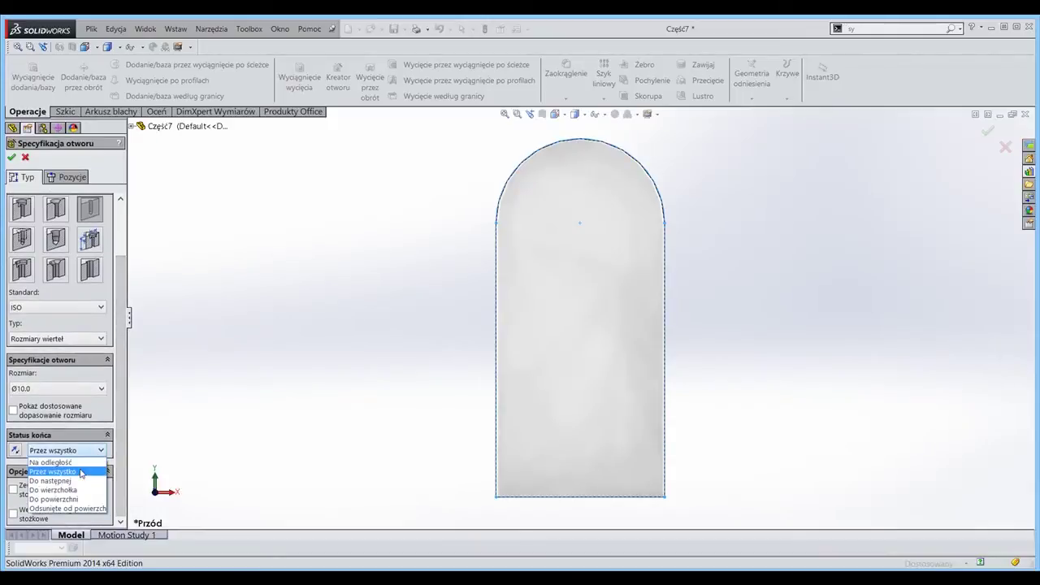
left_click(81, 471)
- Place two holes, one near the top and one lower down, and confirm the feature
left_click(67, 177)
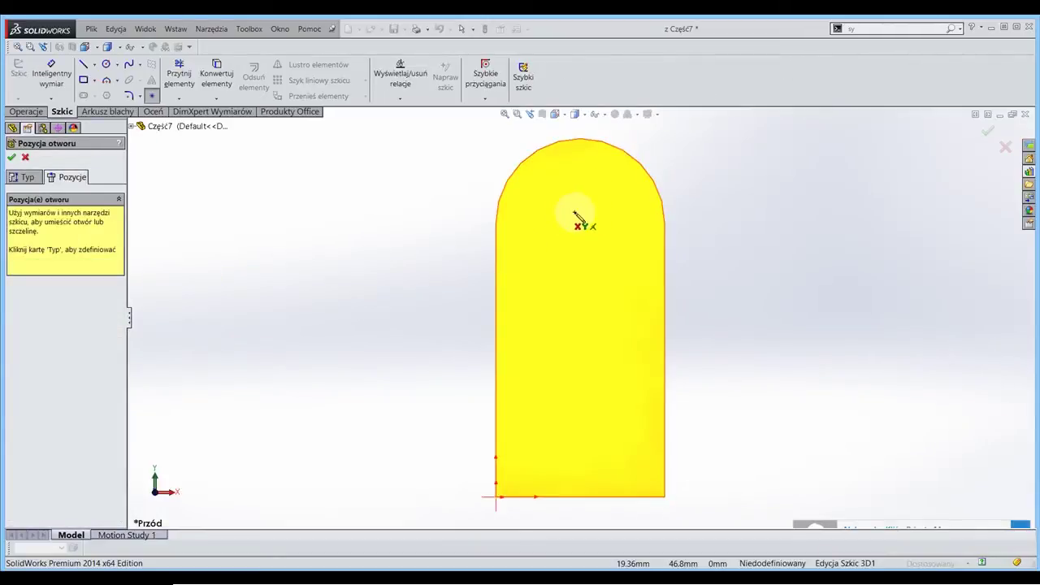
left_click(578, 204)
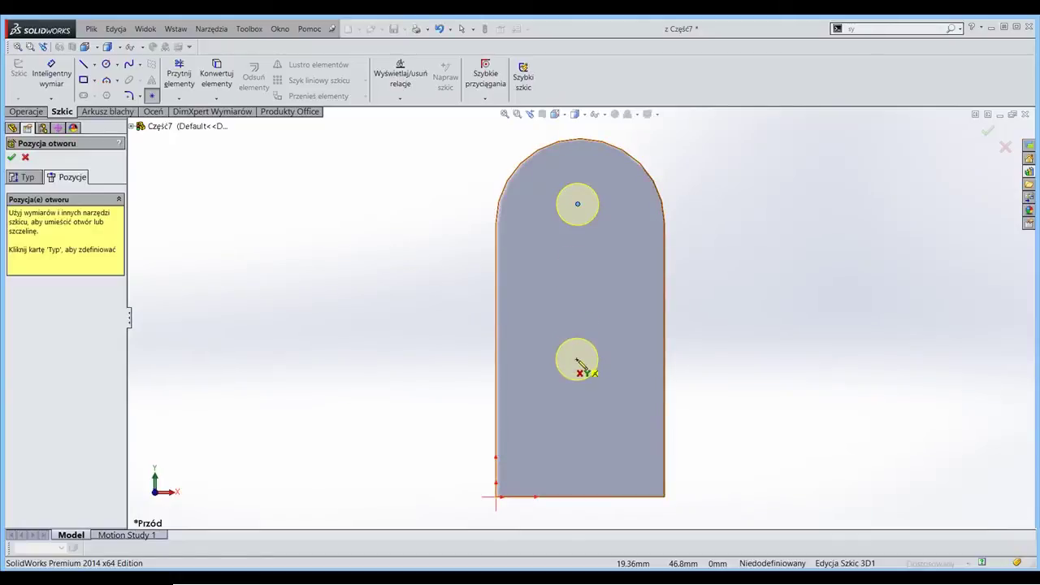
left_click(577, 361)
left_click(988, 130)
mouse_move(707, 276)
middle_mouse_down()
mouse_move(596, 306)
mouse_move(794, 276)
middle_mouse_up()
left_click(78, 48)
- Start Save As with the file name czesc2
left_click(91, 29)
left_click(130, 128)
type("czesc2")
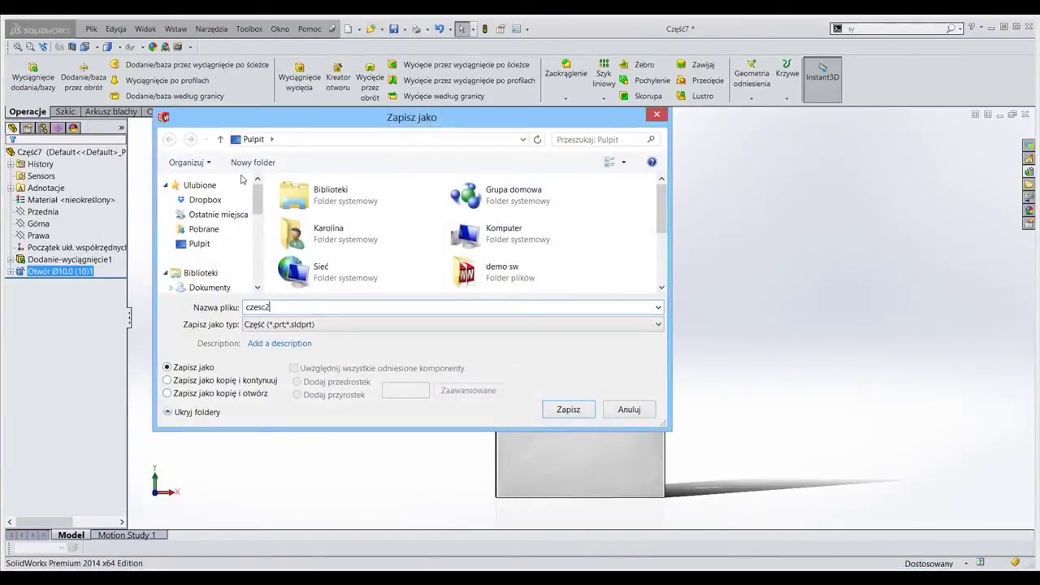
- Save the part as czesc2 and insert two copies into a new assembly
left_click(580, 413)
key("ctrl+n")
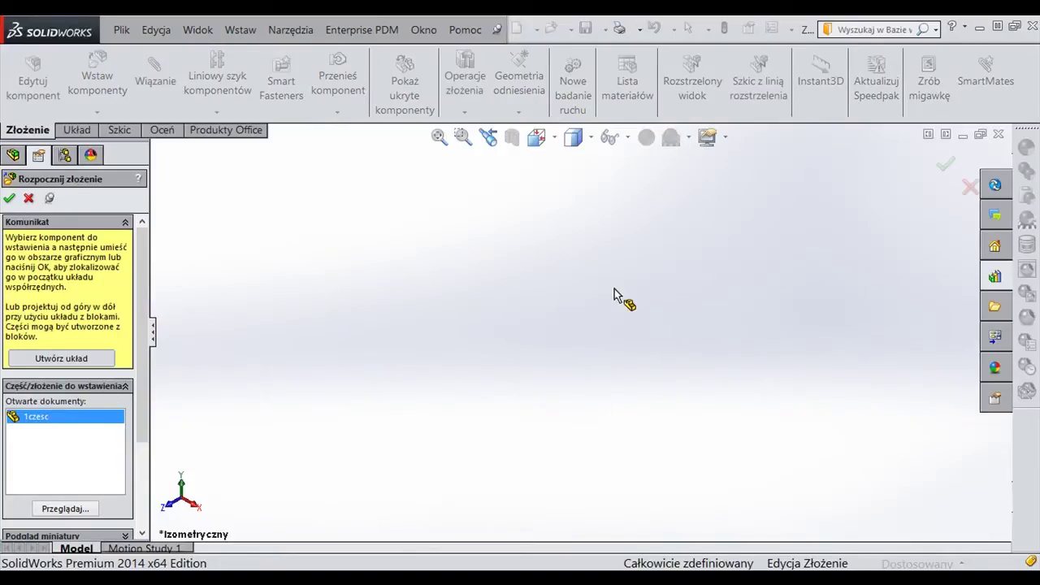
left_click(613, 294)
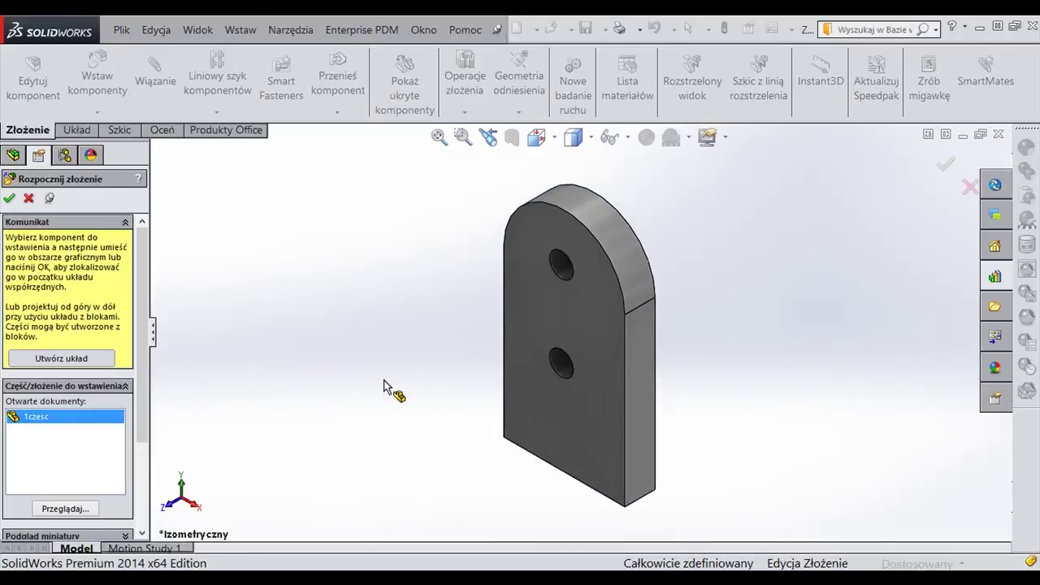
left_click(390, 388)
- Mate the upper hole edges of the two parts concentrically
left_click(154, 81)
left_click(560, 264)
middle_click_drag(784, 281, 875, 271)
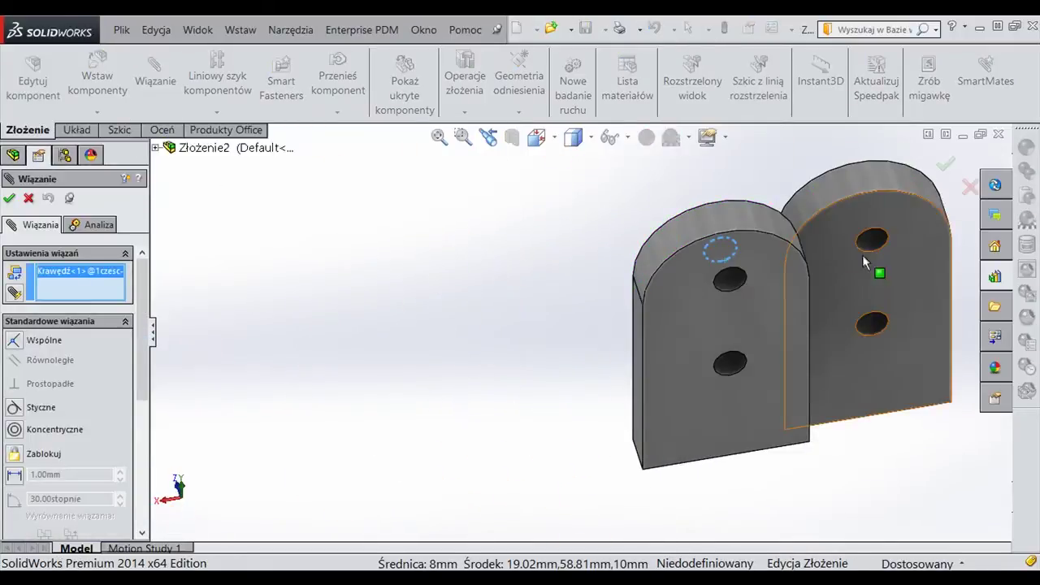
left_click(875, 271)
left_click(327, 376)
- Mate the rounded top edges together, view isometrically, and finish mating
mouse_move(344, 381)
middle_mouse_down()
mouse_move(500, 343)
mouse_move(710, 232)
middle_mouse_up()
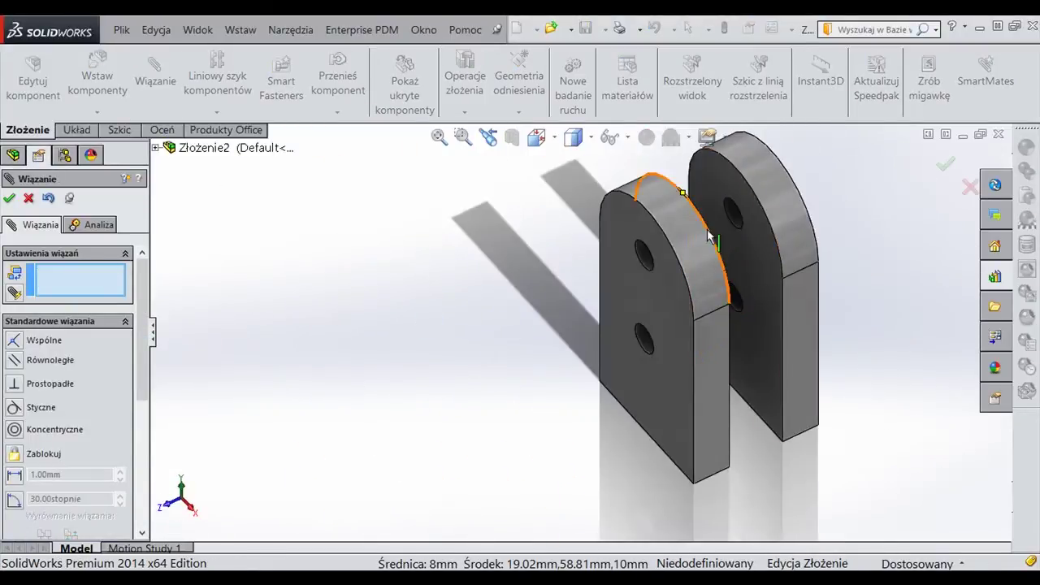
left_click(711, 233)
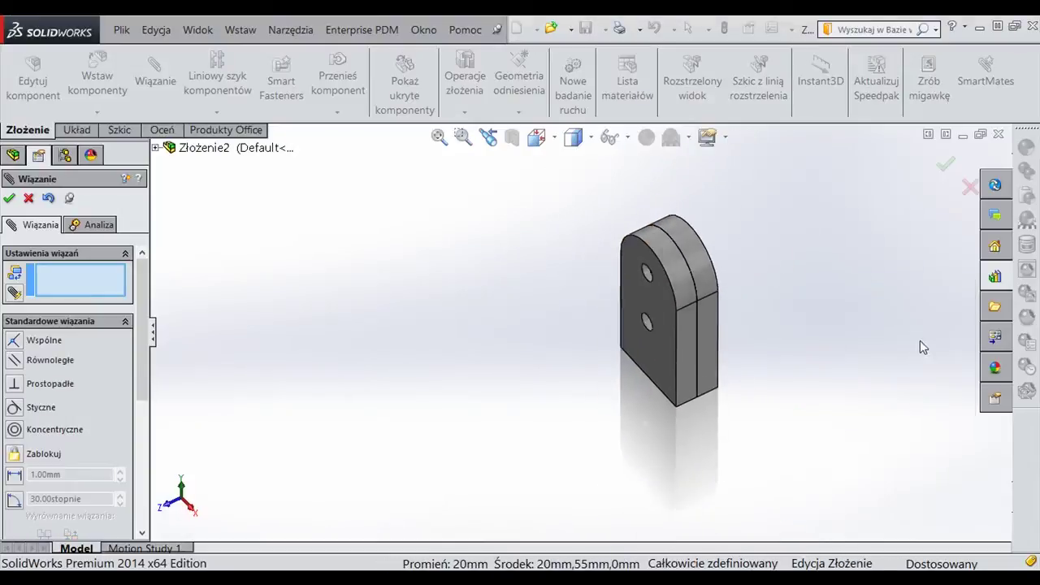
key("ctrl+7")
left_click(943, 167)
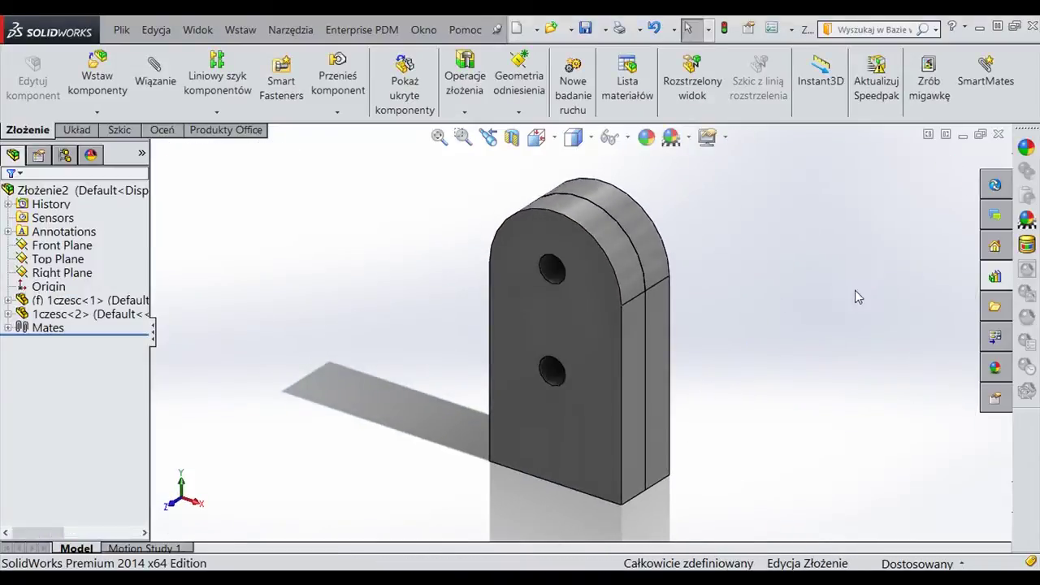
- Add Toolbox to the Design Library with 'Dodaj teraz' and open its ISO standard folder
left_click(993, 278)
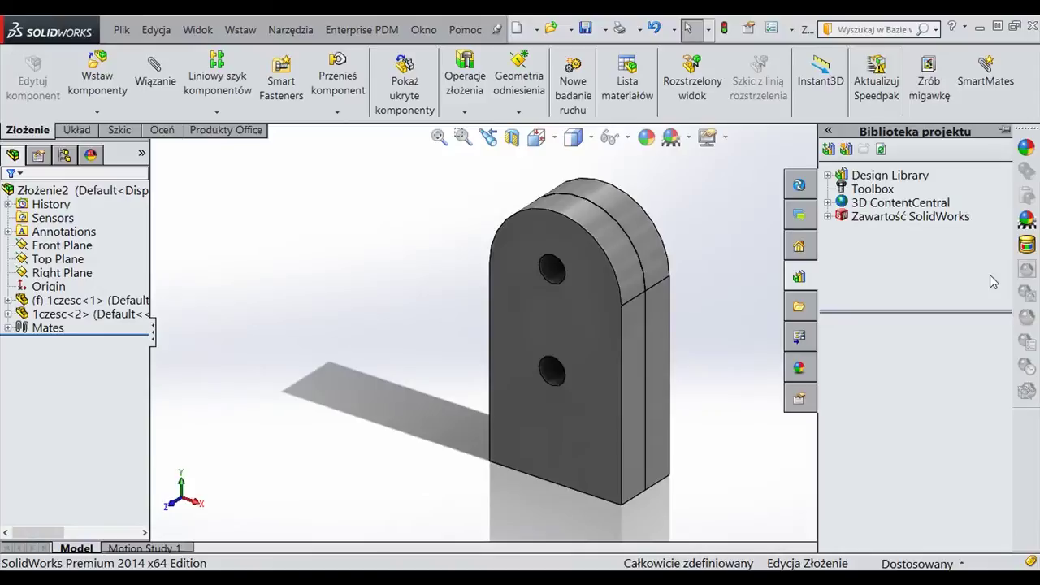
left_click(873, 189)
left_click(922, 495)
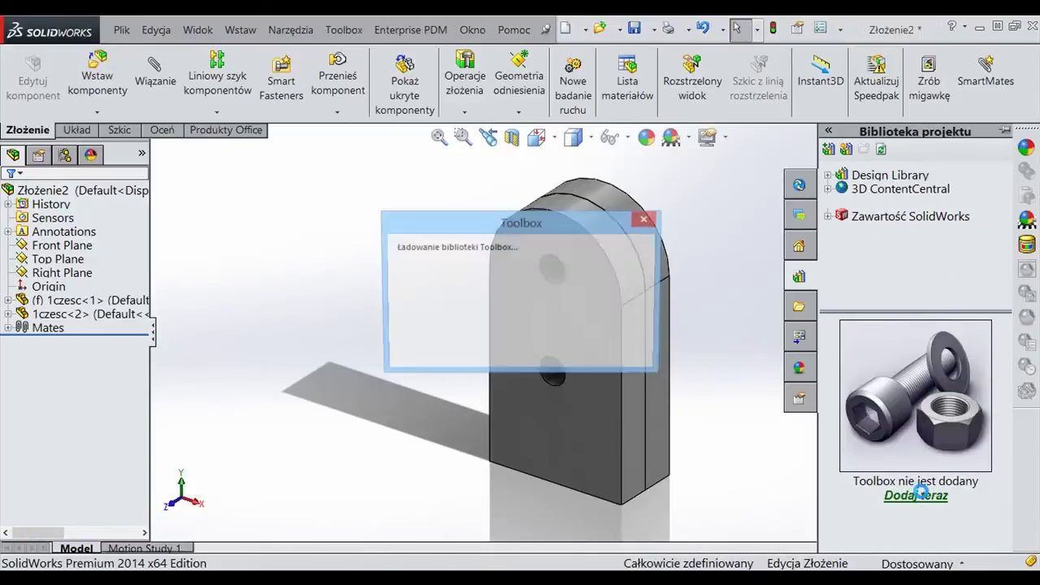
left_click(926, 397)
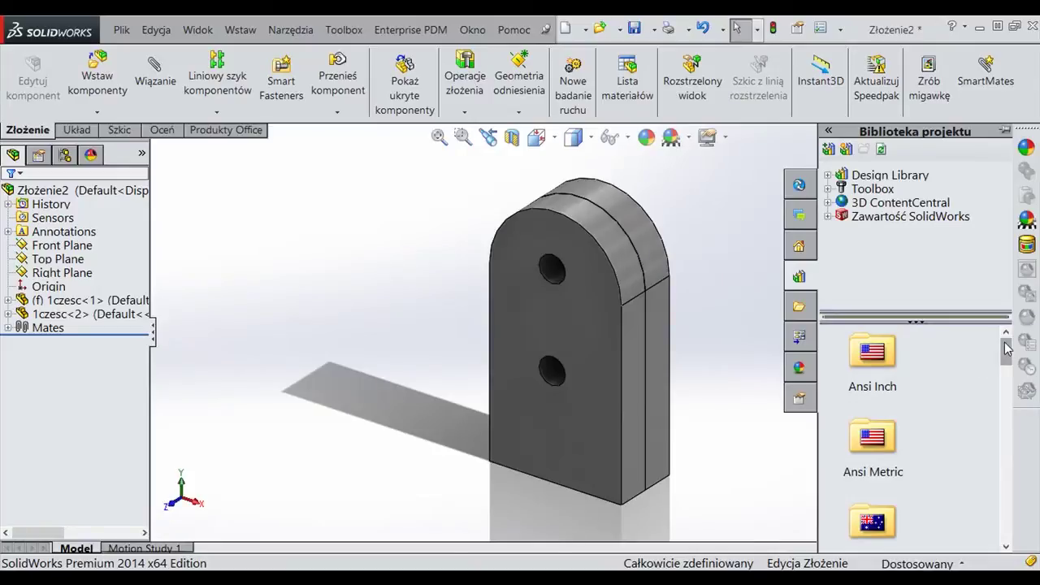
left_click_drag(1008, 350, 994, 404)
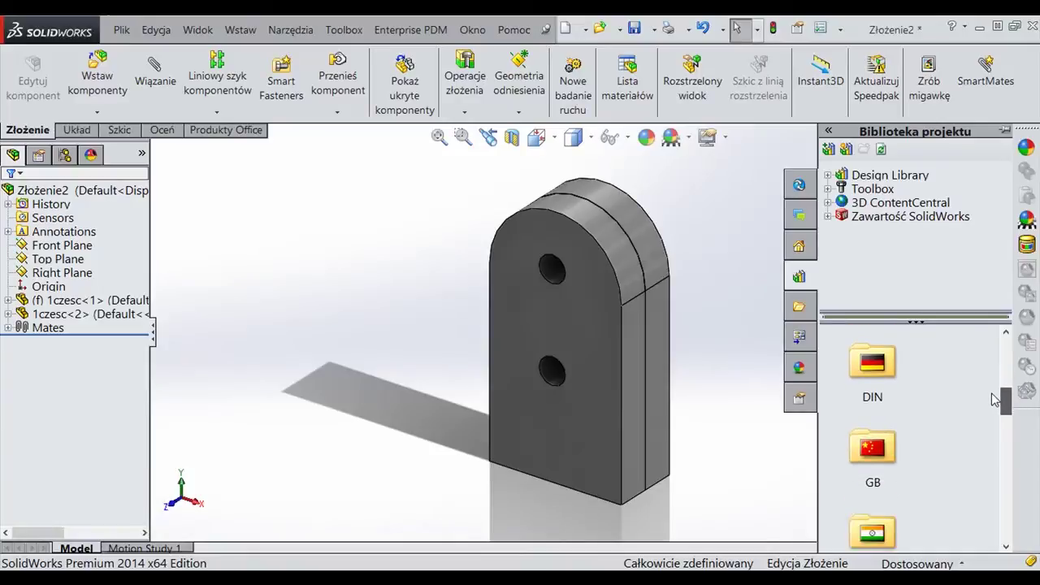
left_click_drag(994, 405, 993, 418)
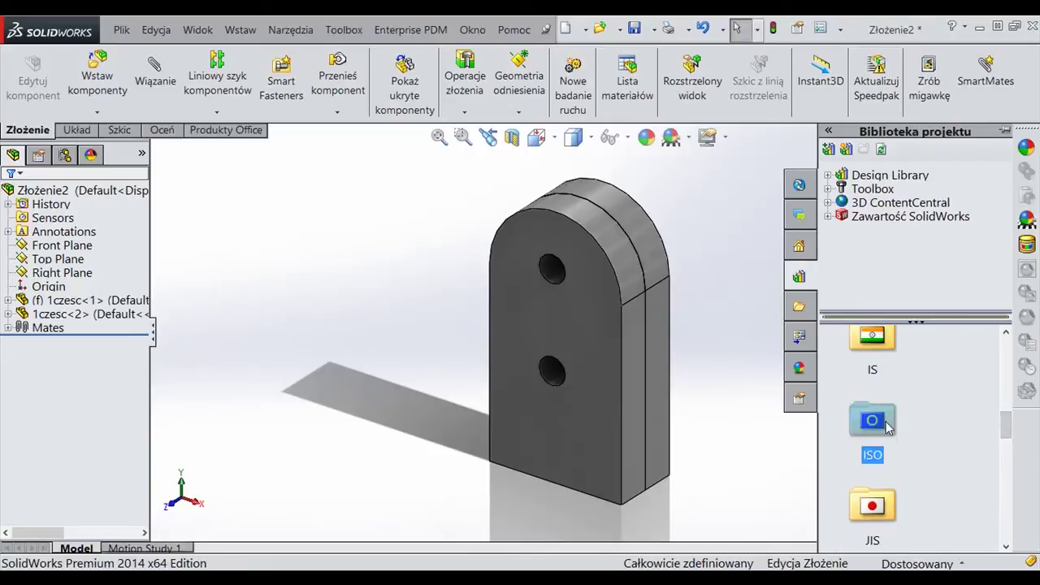
double_click(872, 421)
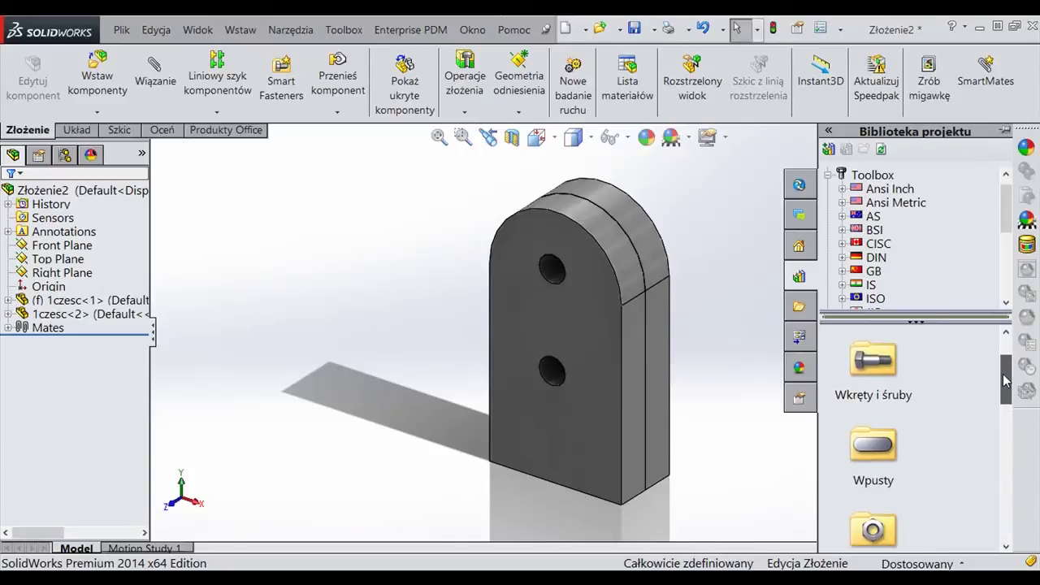
- Open Wkręty i śruby > Śruby z łbem sześciokątnym and drag a hex bolt onto the upper hole
left_click_drag(1004, 397, 998, 514)
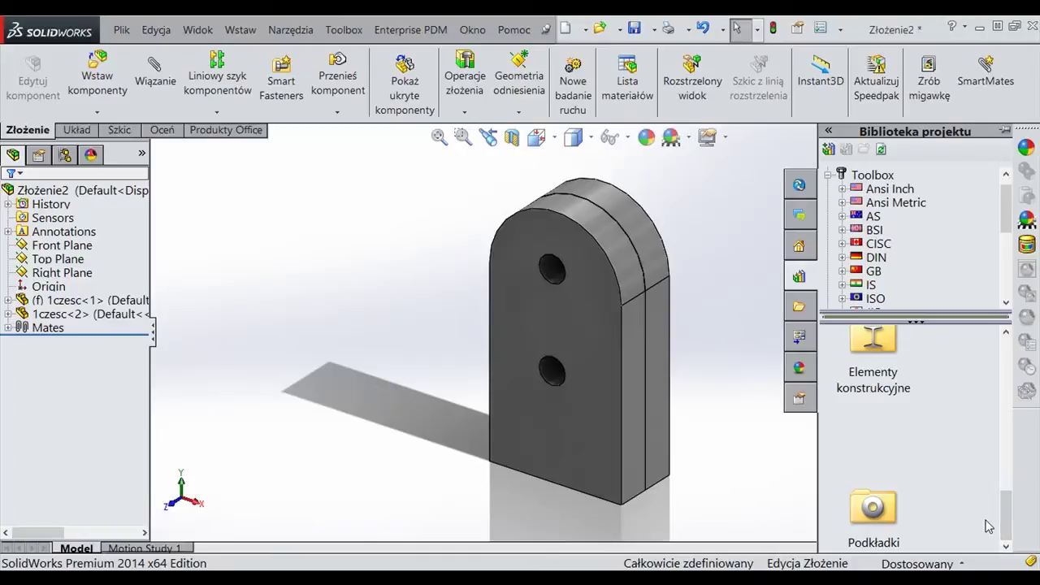
mouse_move(1006, 520)
left_mouse_down()
mouse_move(1007, 471)
mouse_move(1025, 423)
mouse_move(1003, 377)
left_mouse_up()
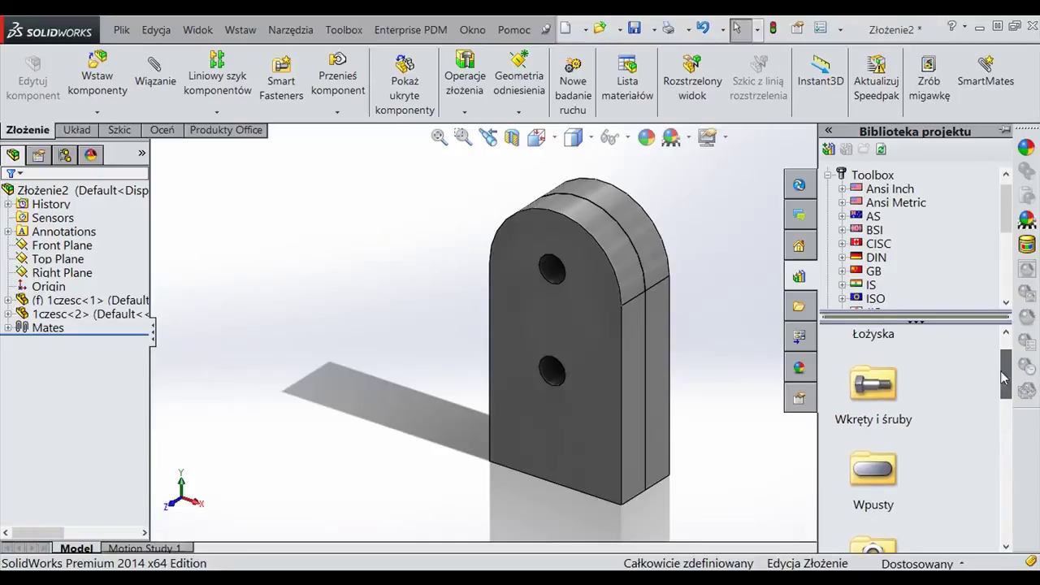
double_click(893, 392)
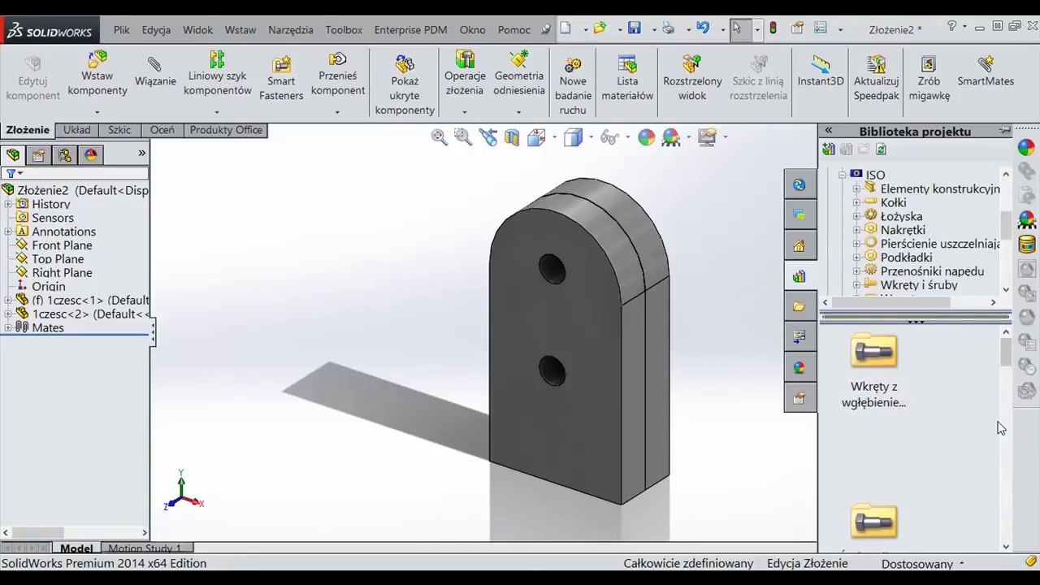
left_click_drag(1007, 362, 1007, 381)
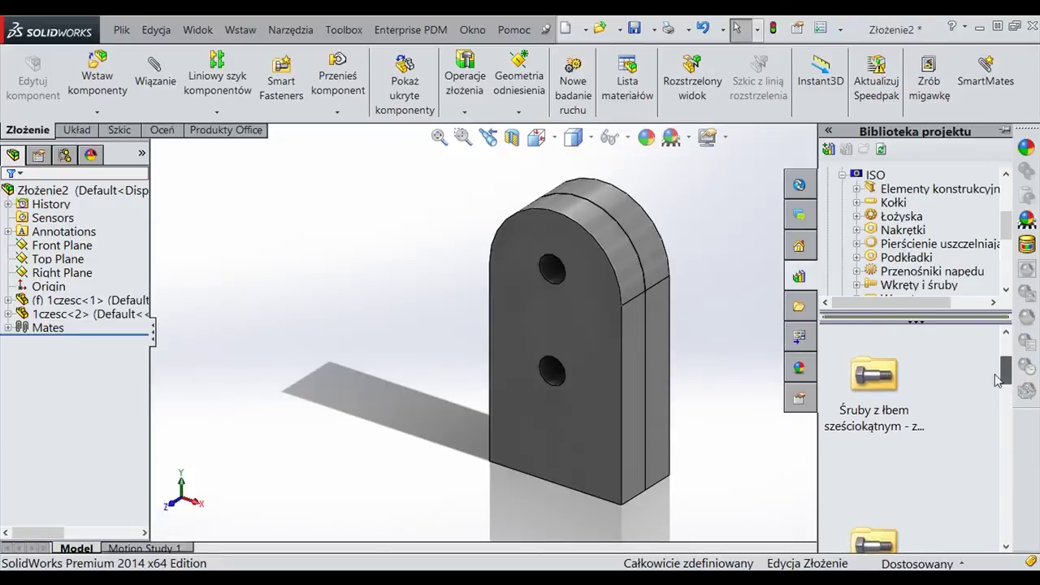
double_click(873, 398)
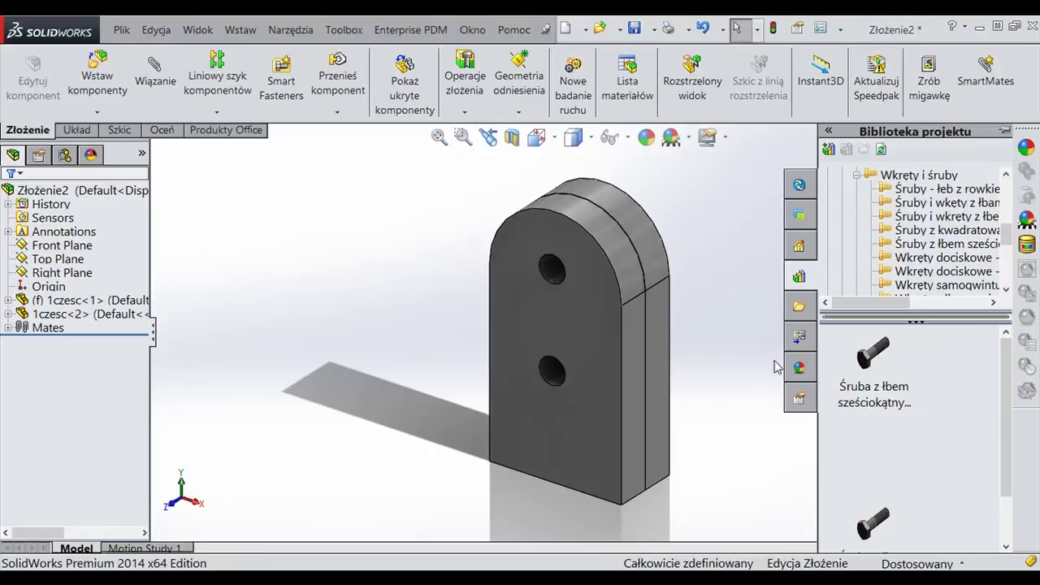
mouse_move(871, 376)
left_mouse_down()
mouse_move(419, 320)
mouse_move(473, 289)
left_mouse_up()
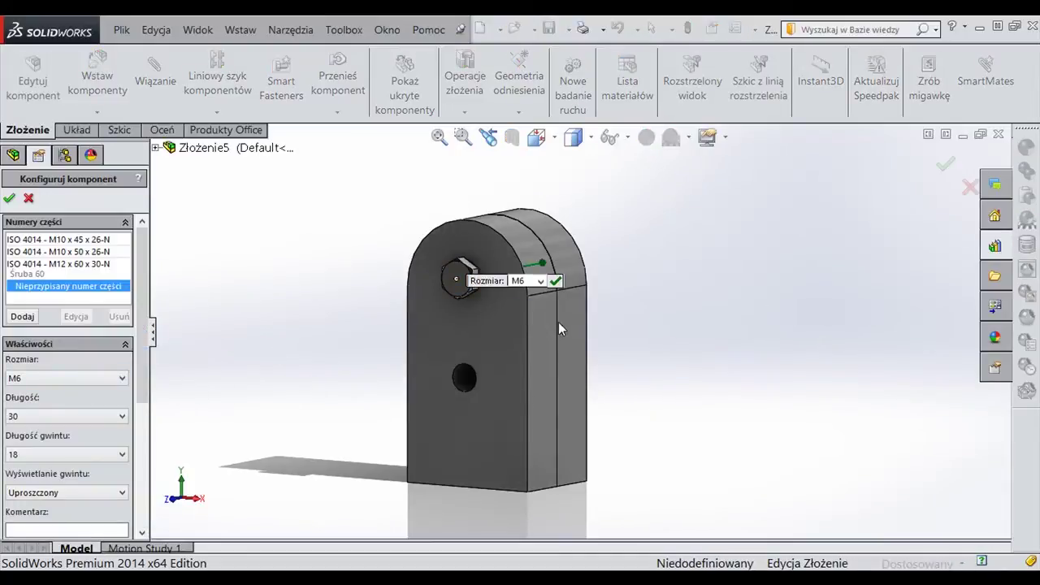
- Drop a second hex bolt into the lower hole, then select the upper bolt in the tree
mouse_move(633, 337)
middle_mouse_down()
mouse_move(488, 348)
mouse_move(622, 352)
middle_mouse_up()
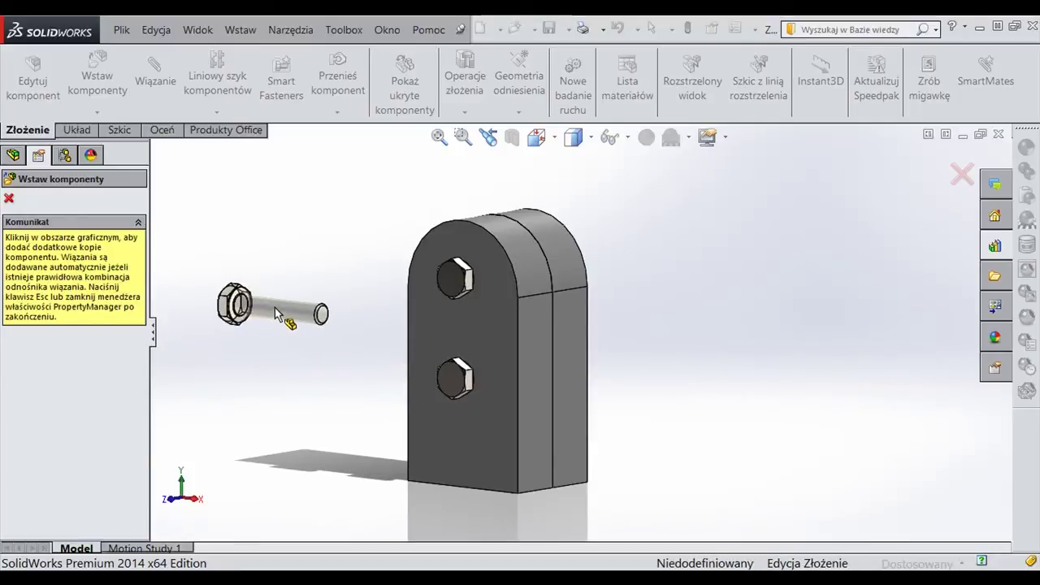
key("Escape")
mouse_move(687, 339)
middle_mouse_down()
mouse_move(548, 351)
mouse_move(689, 352)
mouse_move(603, 346)
middle_mouse_up()
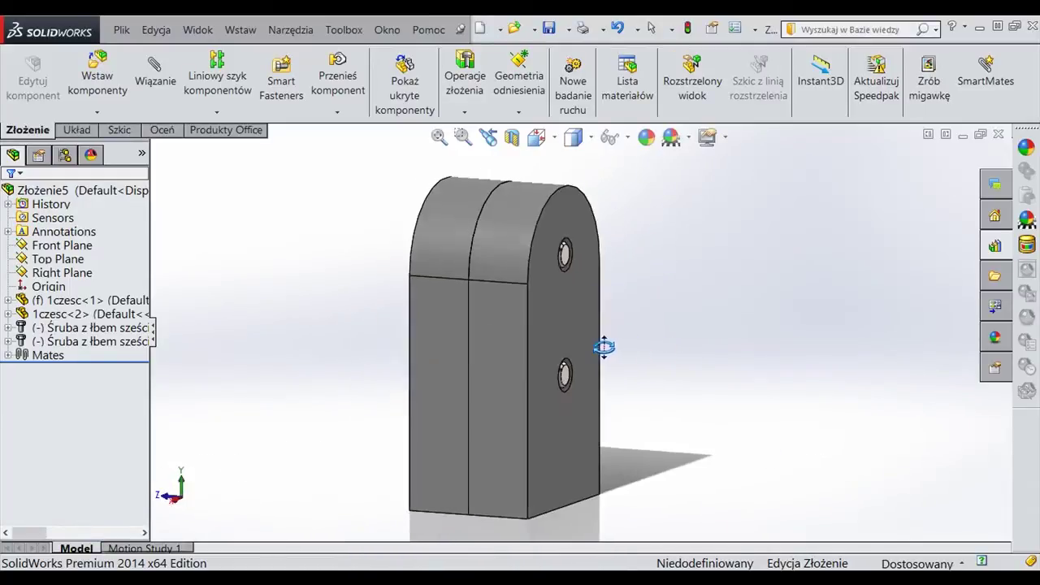
left_click(564, 255)
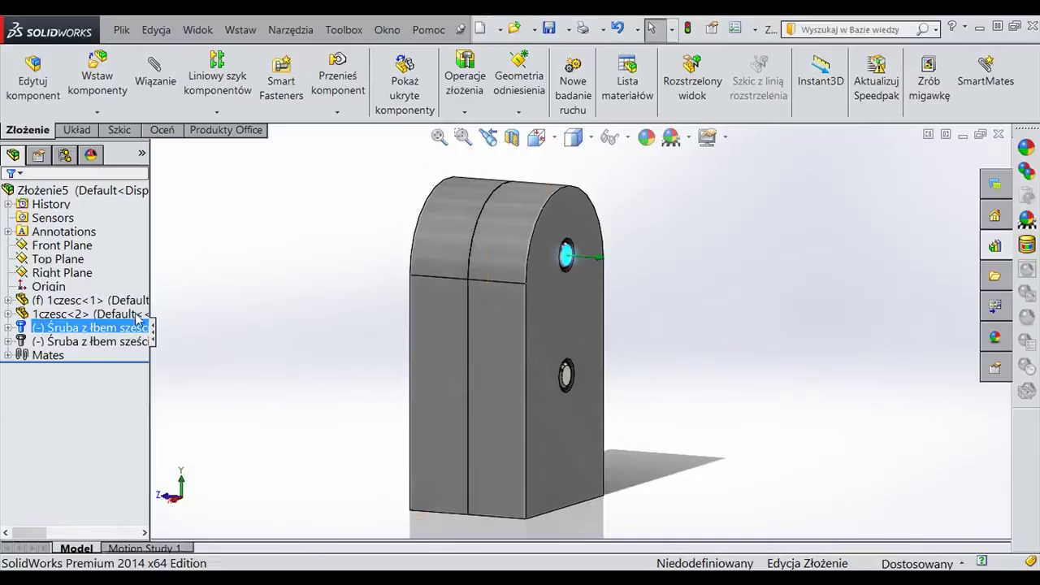
right_click(126, 329)
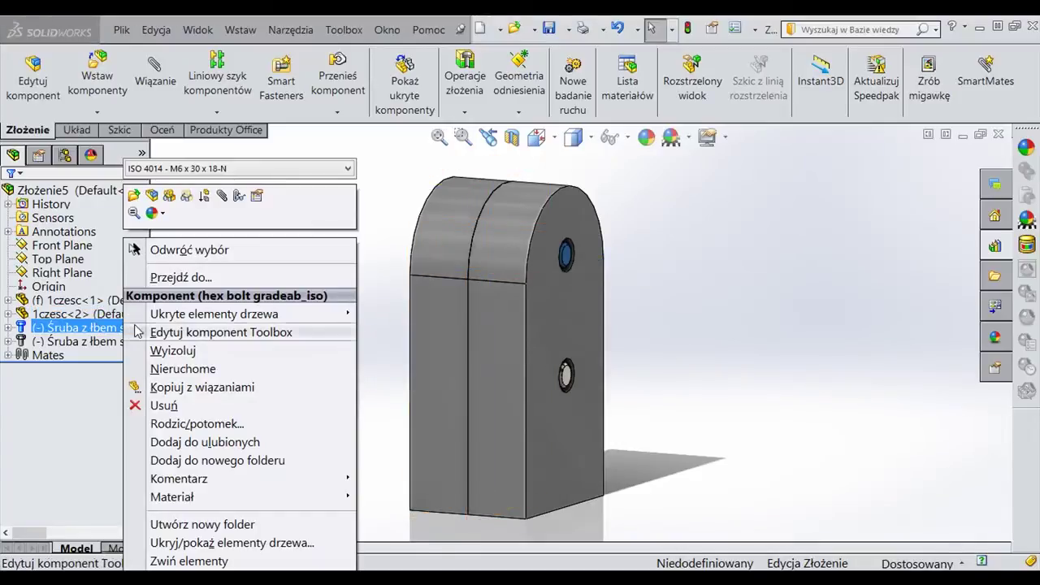
- Reconfigure the upper bolt to M8, length 45, thread length 45, adding a new part number
left_click(186, 332)
left_click(122, 378)
left_click(69, 463)
left_click(122, 416)
left_click(105, 439)
left_click(122, 454)
left_click(32, 478)
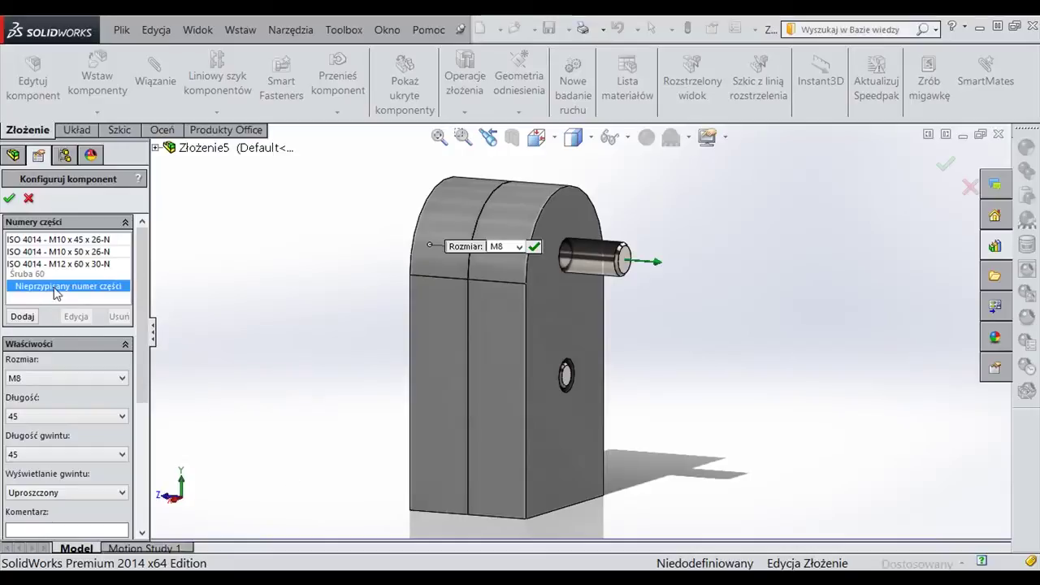
left_click(27, 317)
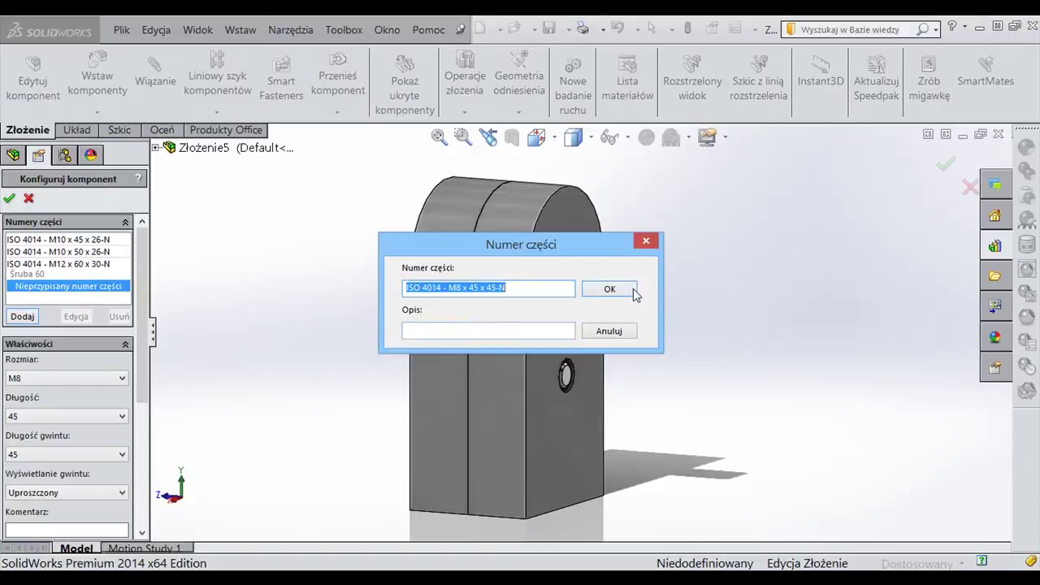
left_click(622, 292)
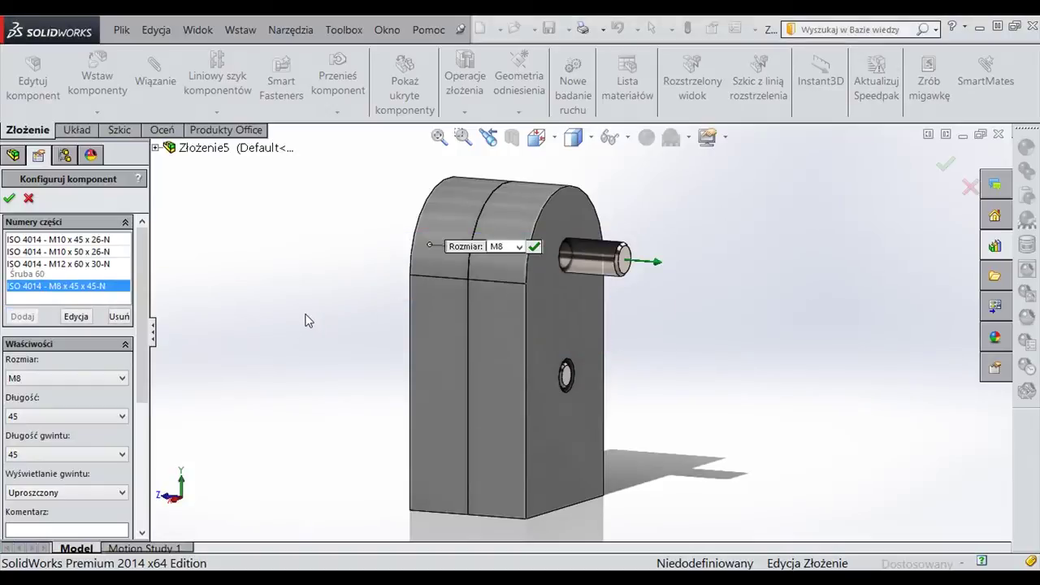
left_click(9, 200)
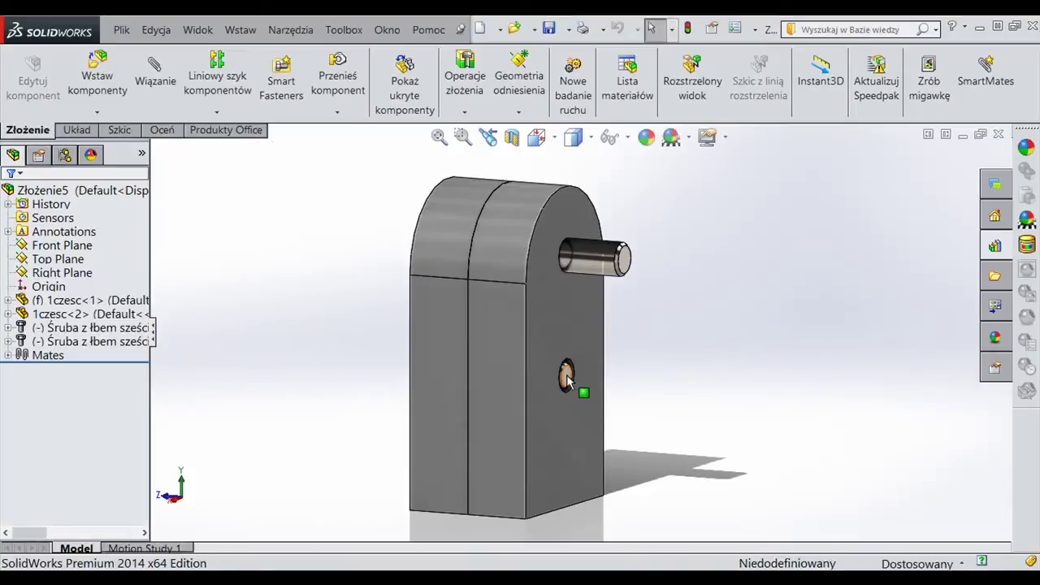
- Reconfigure the lower bolt to M8 x 45 with part number ISO 4014 - M8 x 45 x 45-N
right_click(91, 341)
left_click(154, 329)
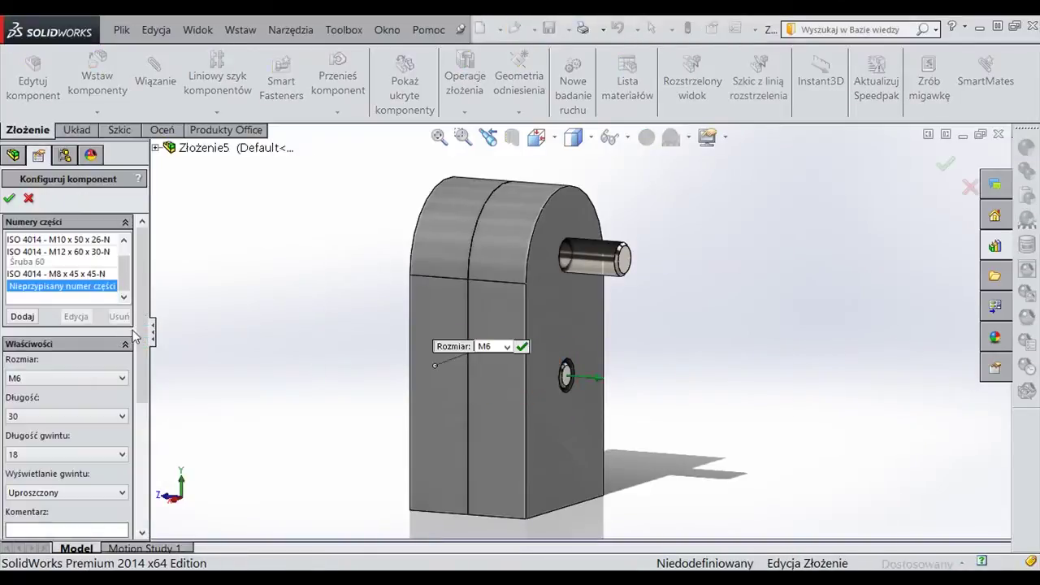
scroll(122, 327, "down", 2)
left_click(122, 322)
left_click(49, 348)
left_click(122, 359)
left_click(81, 399)
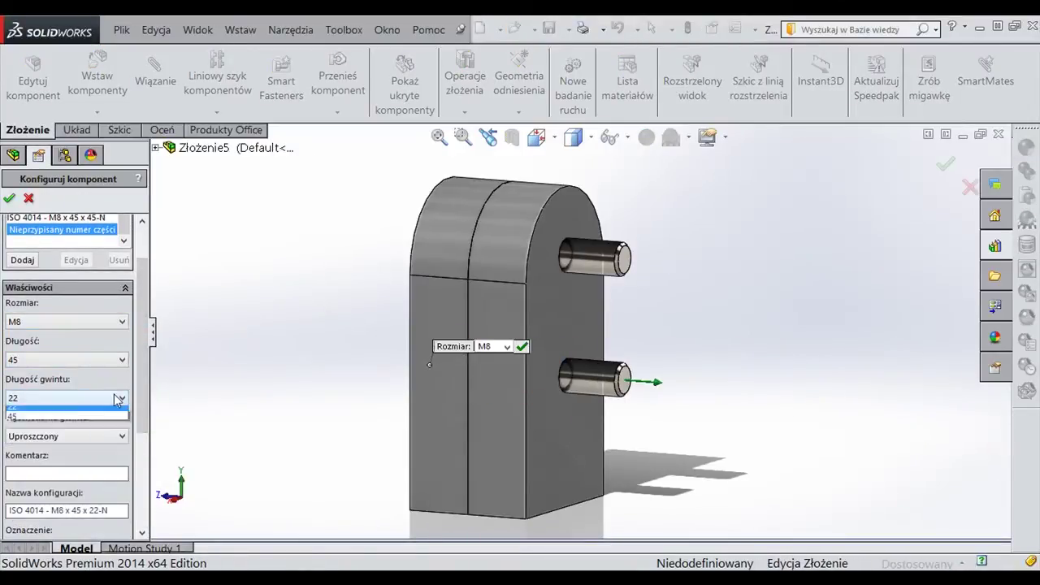
scroll(144, 357, "down", 1)
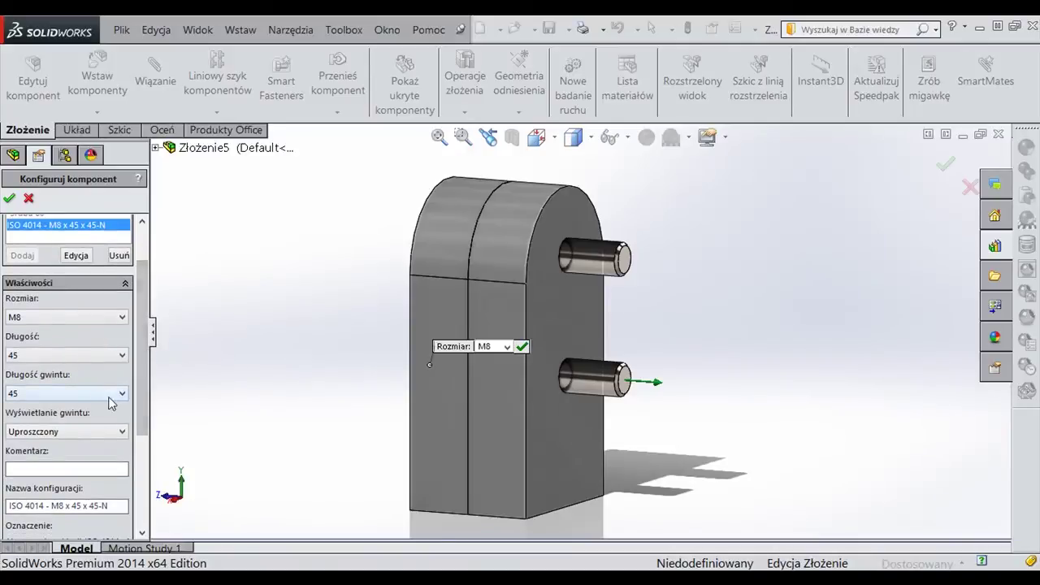
scroll(145, 325, "up", 3)
left_click(9, 198)
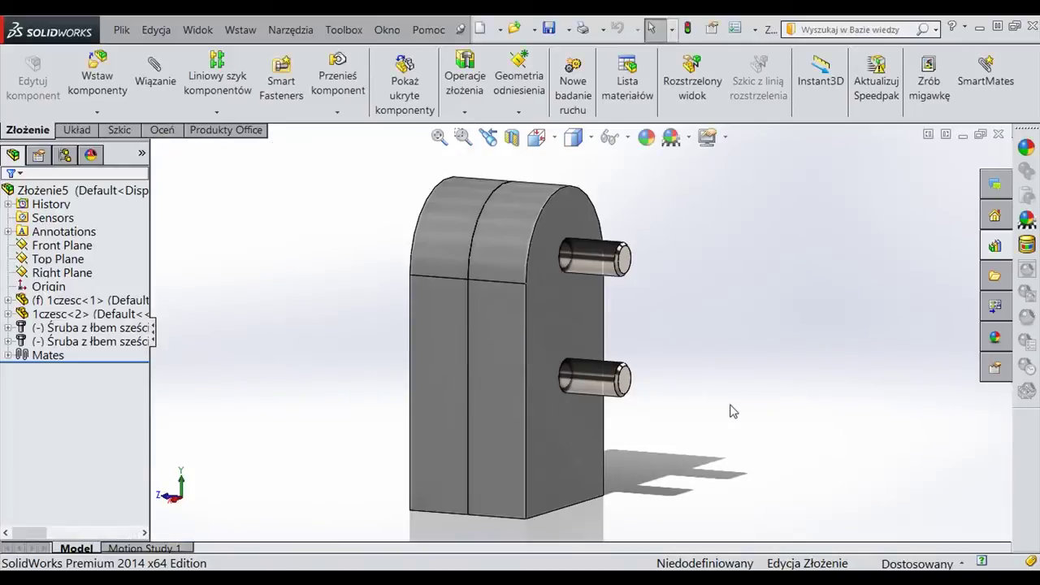
- Drag an ISO hex nut from Toolbox > ISO onto the upper bolt end
middle_click_drag(733, 413, 780, 403, "ctrl")
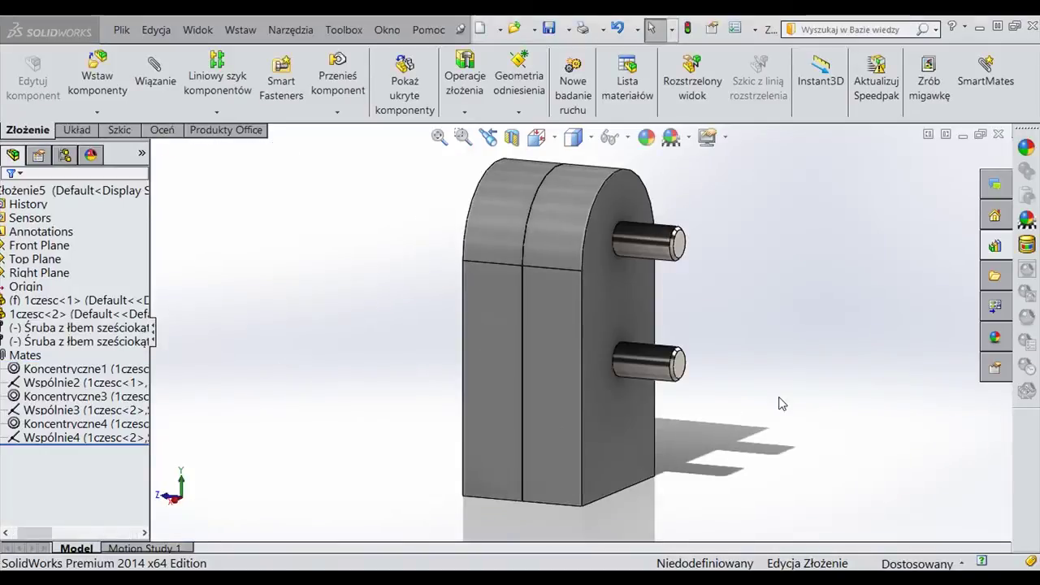
left_click(996, 247)
double_click(840, 190)
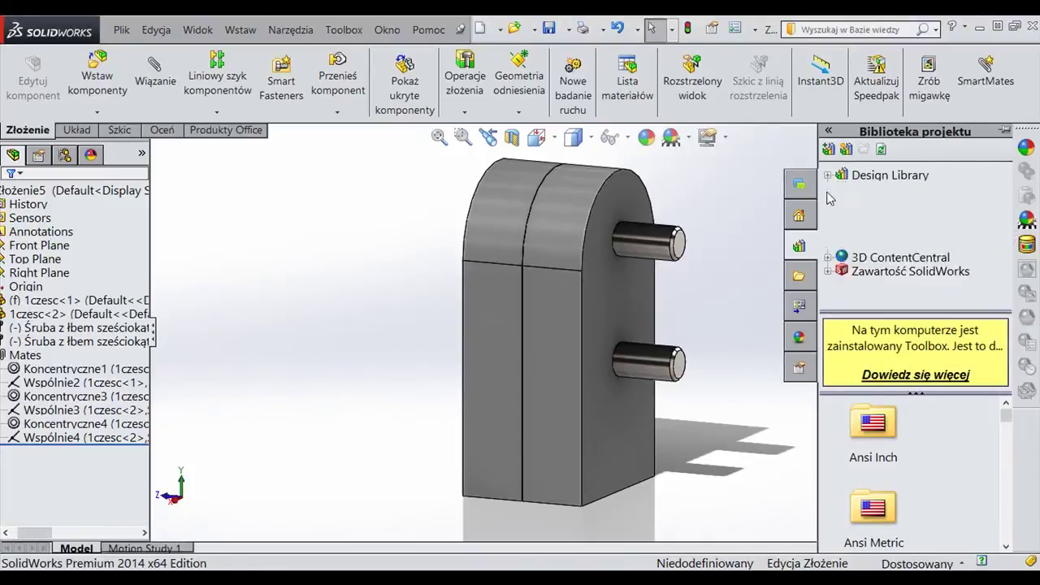
scroll(958, 245, "down", 2)
double_click(906, 209)
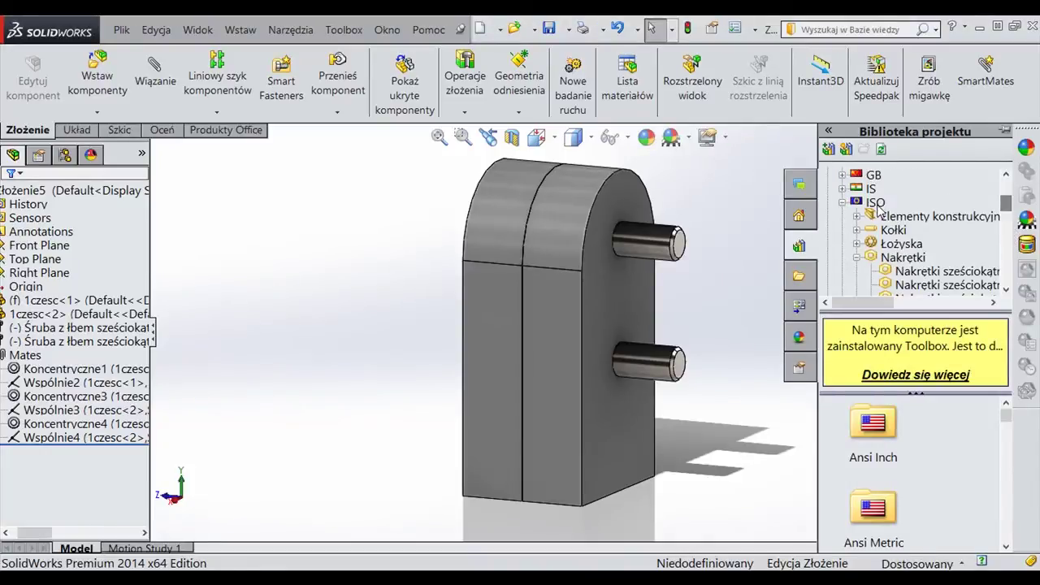
scroll(1011, 208, "down", 2)
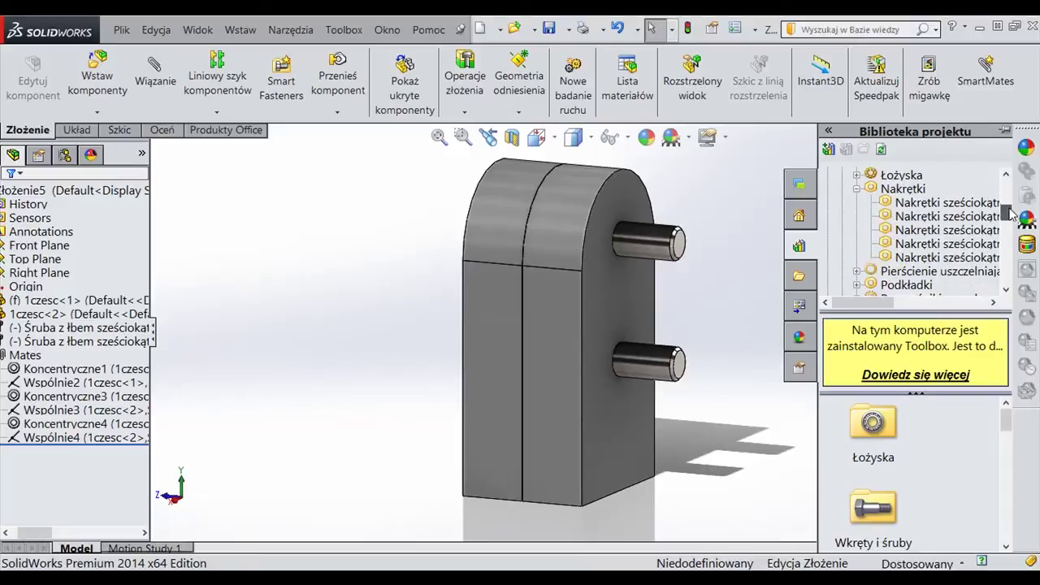
left_click(980, 215)
left_click_drag(848, 434, 650, 243)
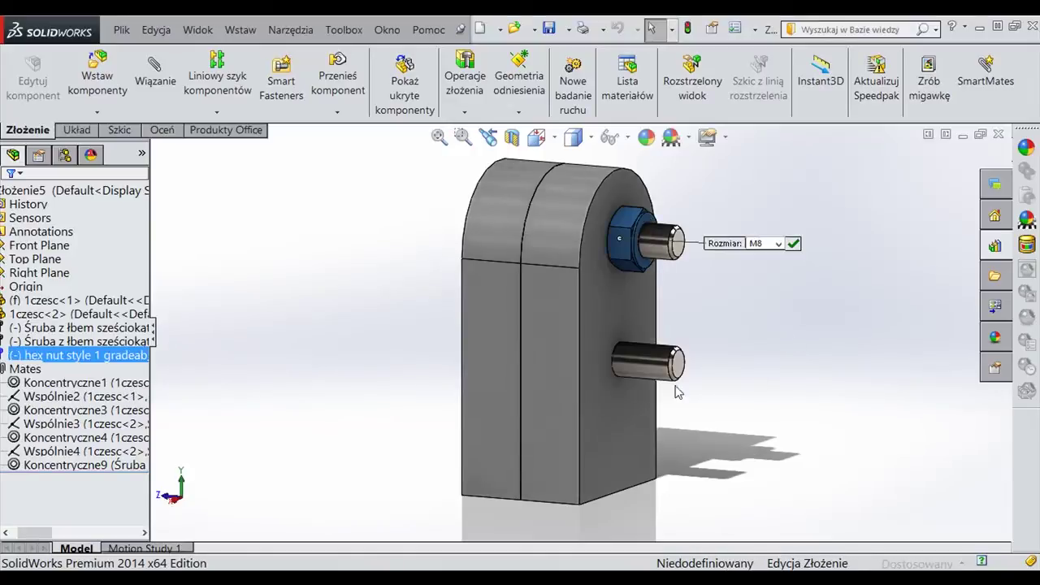
- Confirm the M8 hex nut and add a second nut on the lower bolt
left_click_drag(142, 291, 135, 423)
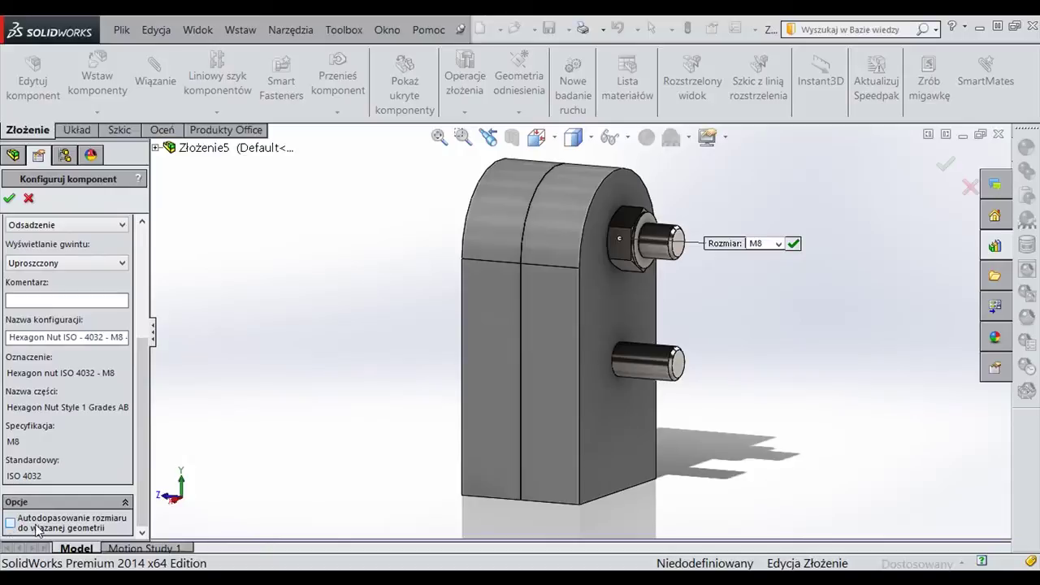
left_click(9, 198)
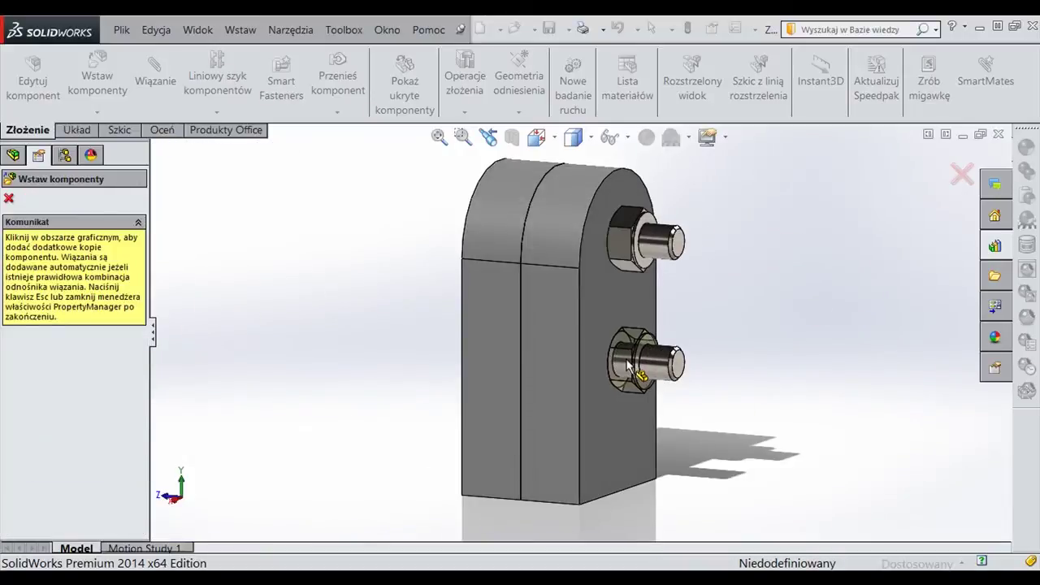
left_click(642, 369)
left_click(9, 198)
middle_click_drag(847, 316, 431, 333)
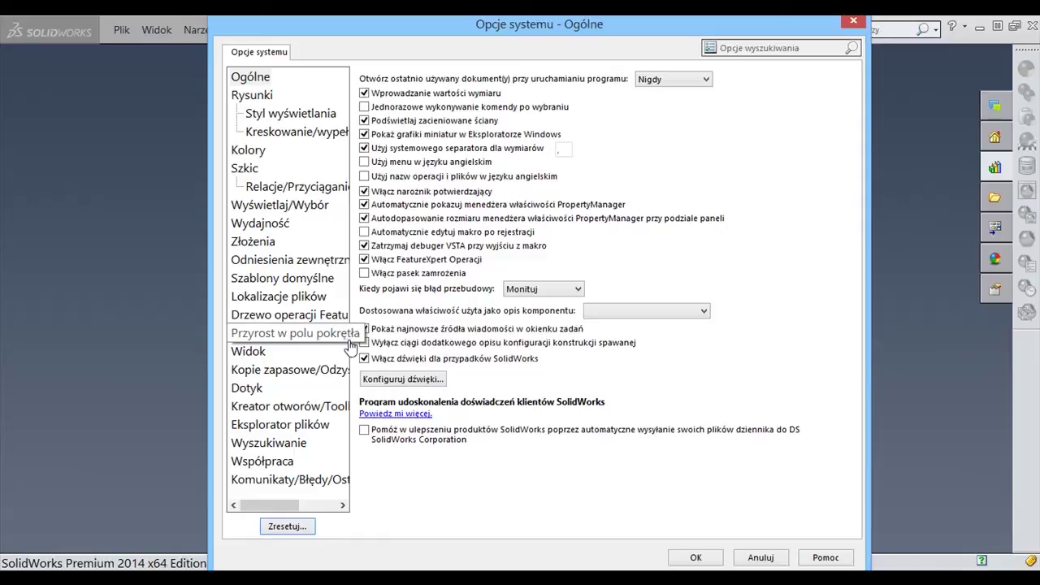
- View the Hole Wizard/Toolbox folder setting, then close the folder picker and System Options
left_click(294, 406)
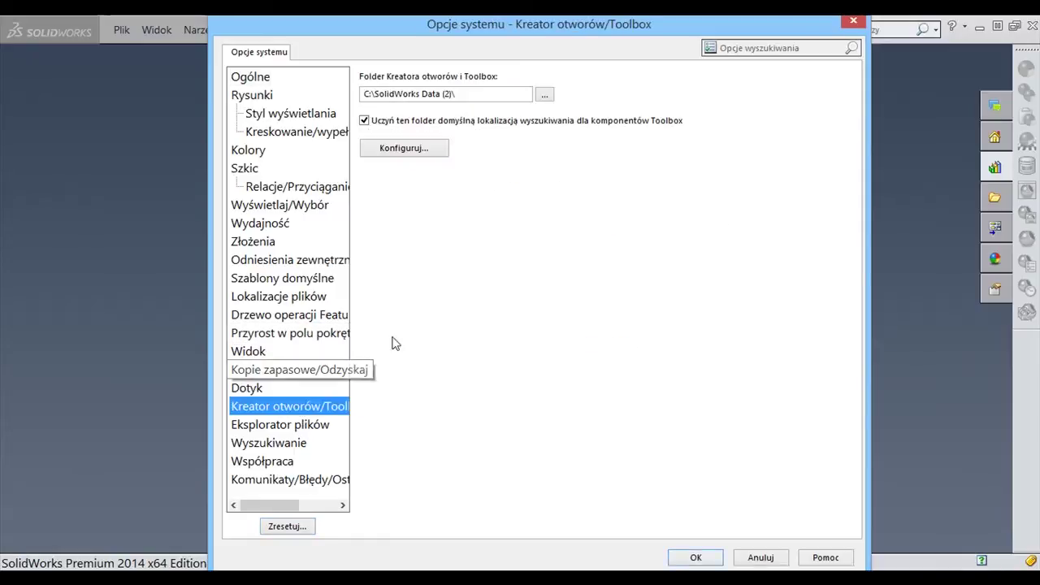
left_click(545, 94)
mouse_move(638, 234)
left_mouse_down()
mouse_move(645, 281)
mouse_move(644, 233)
left_mouse_up()
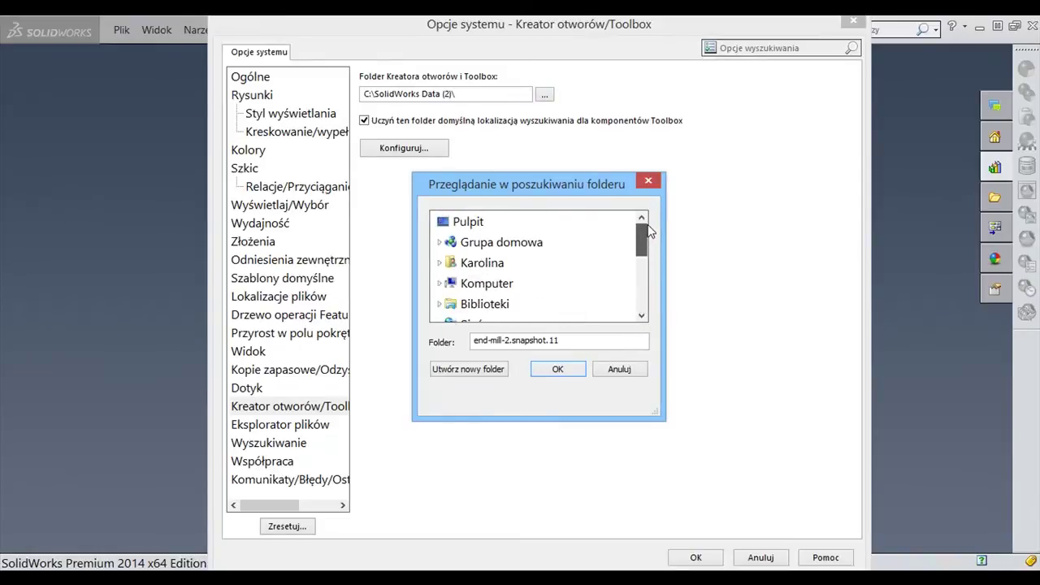
left_click(557, 369)
key("Return")
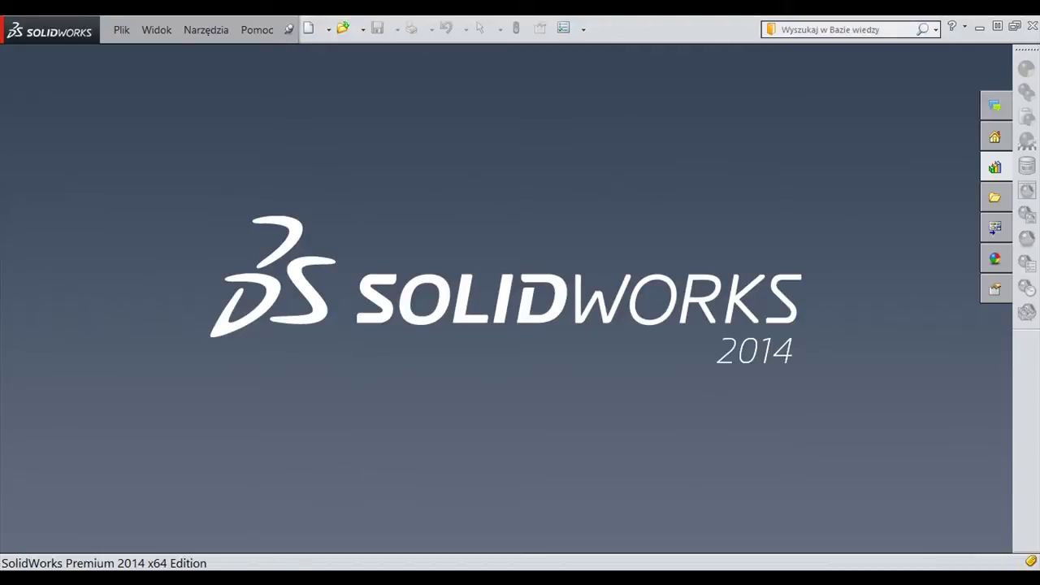
- Launch 'Ustawienia Toolbox 2014' from the Windows Start search
key("super")
type("ustawienia Toolbox 2014")
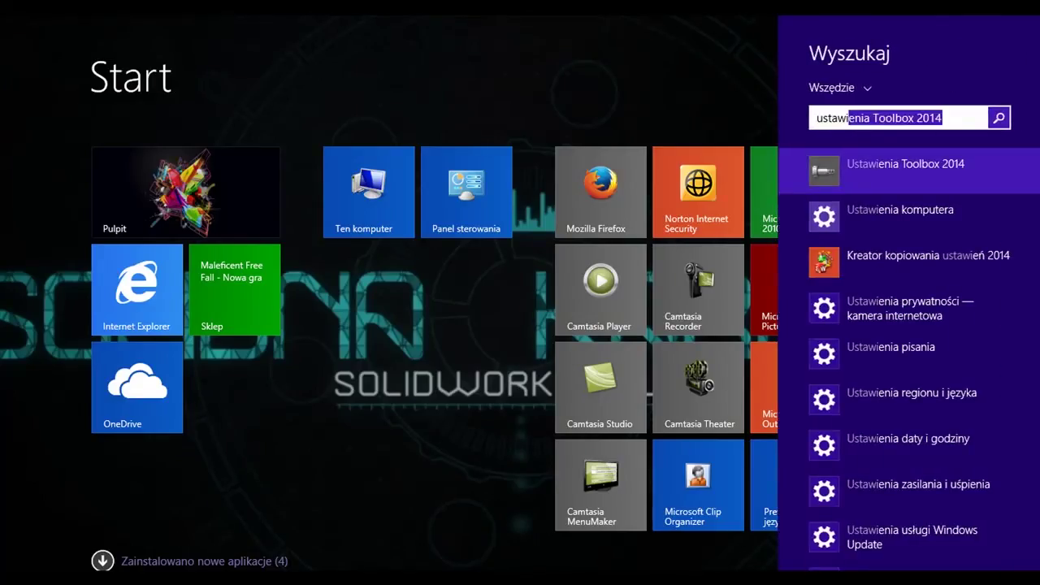
left_click(954, 156)
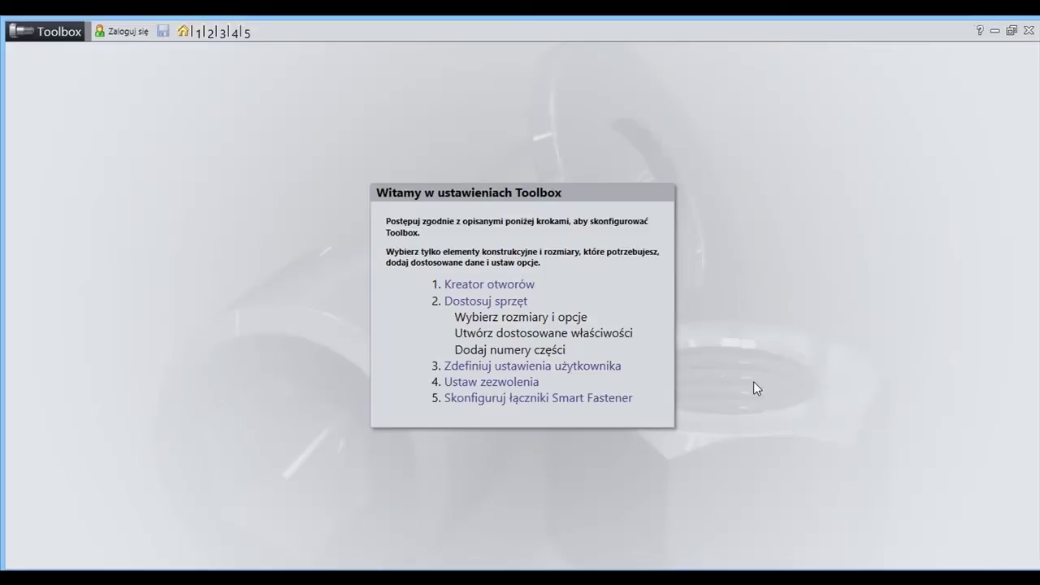
- In Kreator otworów, uncheck Ansi Inch, Ansi Metric, HASCO Metric, PCS, Progressive and Superior, then save
left_click(476, 286)
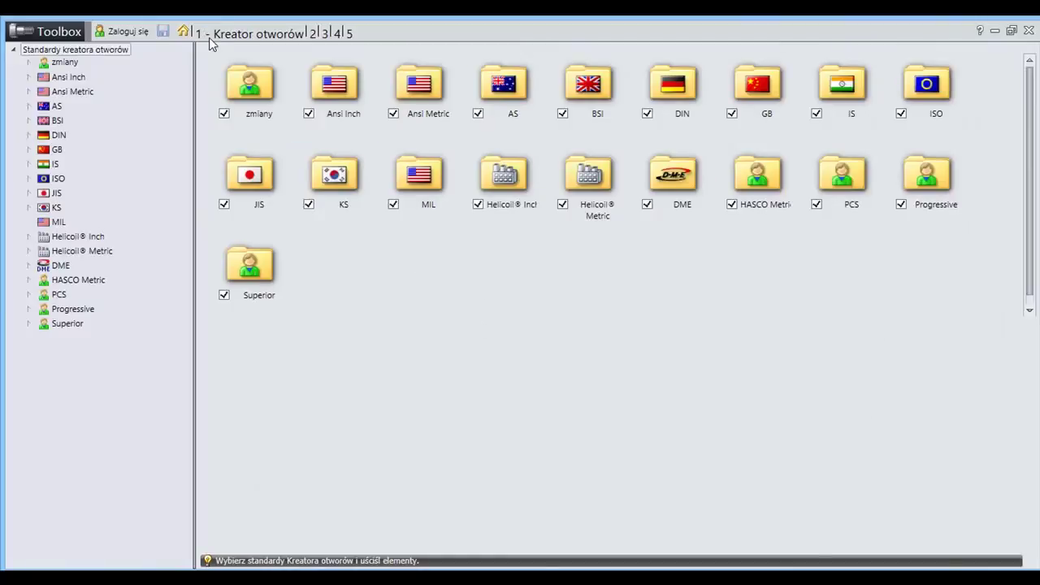
double_click(337, 91)
left_click(214, 36)
left_click(308, 114)
left_click(393, 114)
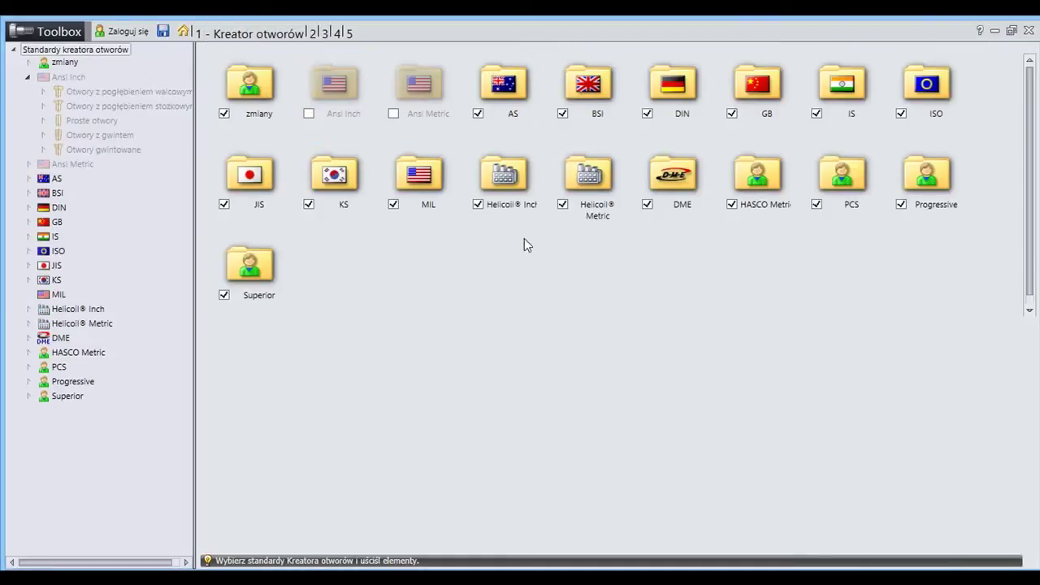
left_click(731, 204)
left_click(816, 204)
left_click(901, 204)
left_click(223, 295)
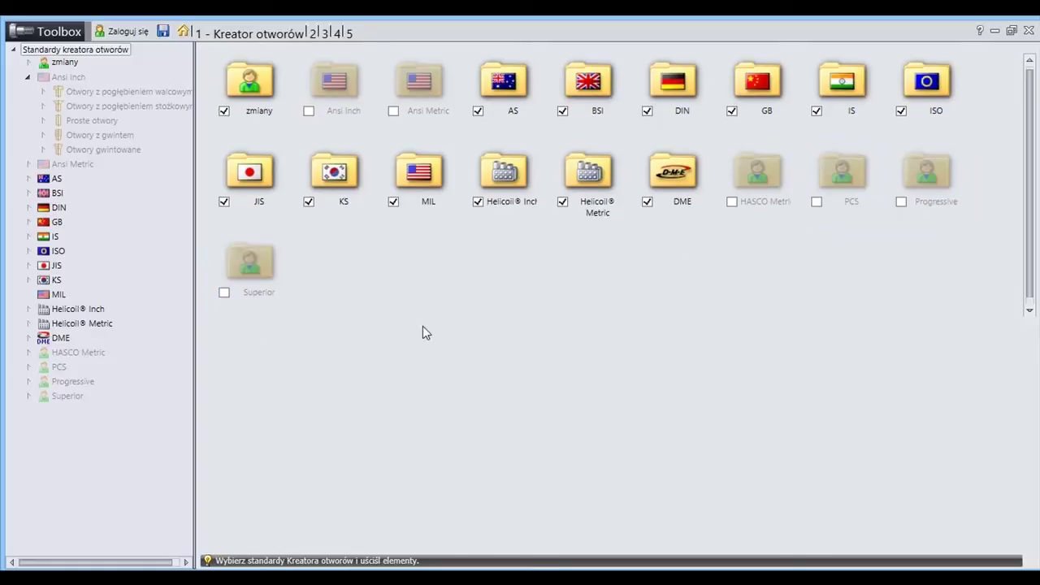
left_click(163, 31)
left_click(312, 33)
- Exclude the Ansi Inch, Ansi Metric, CISC, BSI and AS hardware standards and save
left_click(224, 113)
left_click(312, 113)
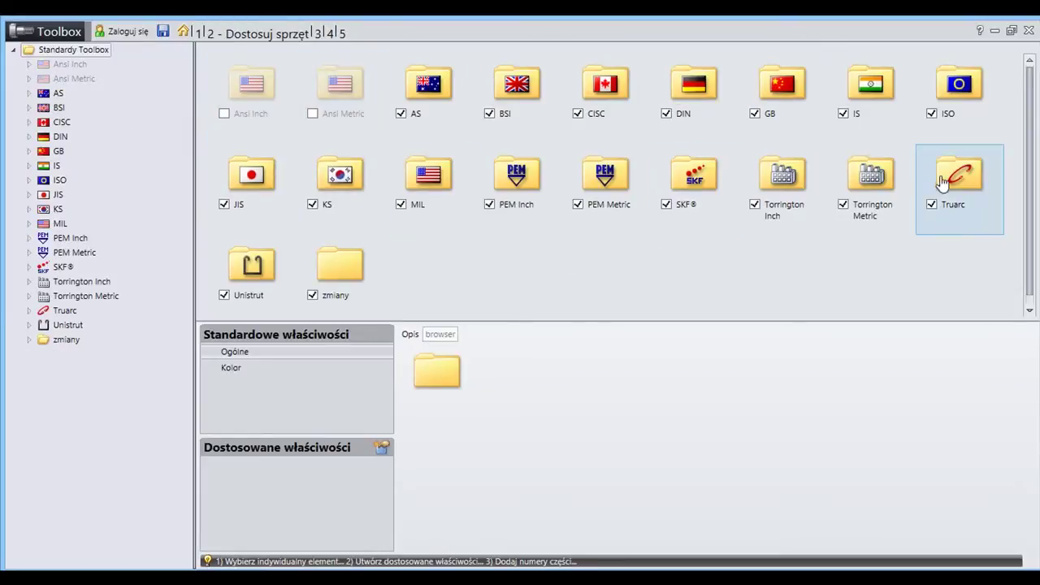
left_click(578, 113)
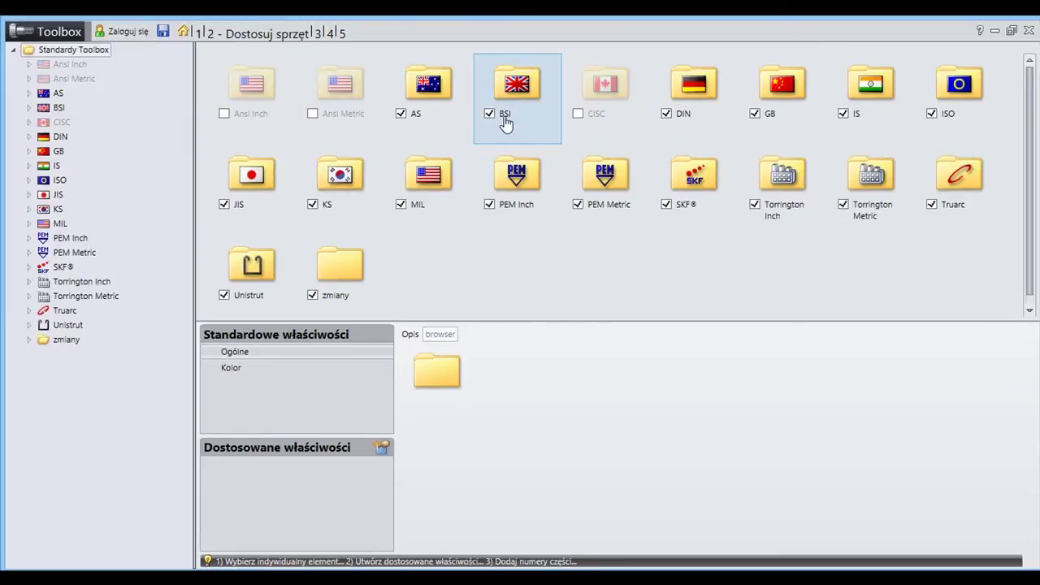
left_click(489, 113)
left_click(400, 113)
left_click(162, 31)
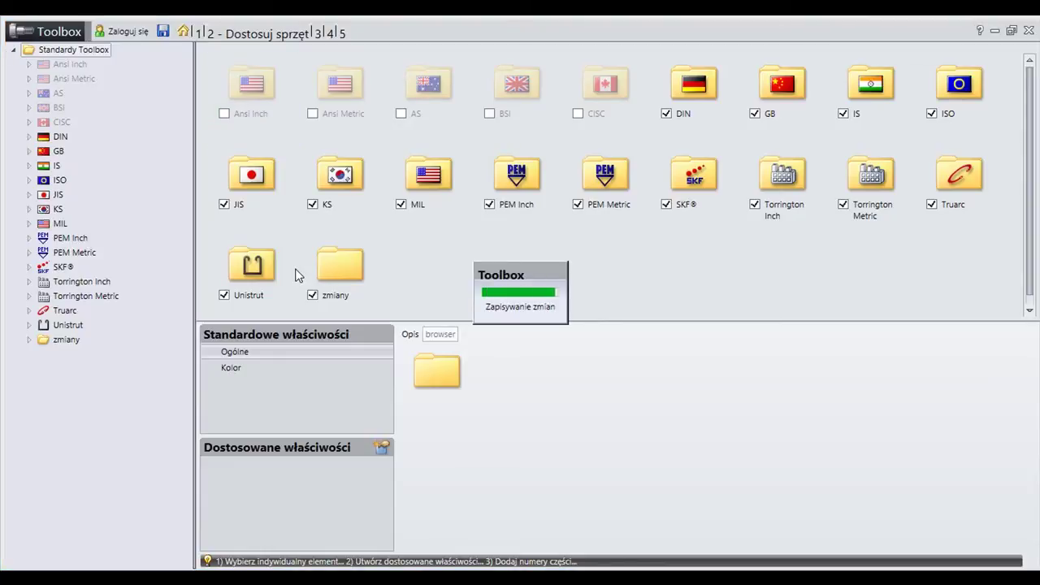
- Under ISO > Łożyska, exclude the roller bearings group and the one-way ball bearing
double_click(959, 84)
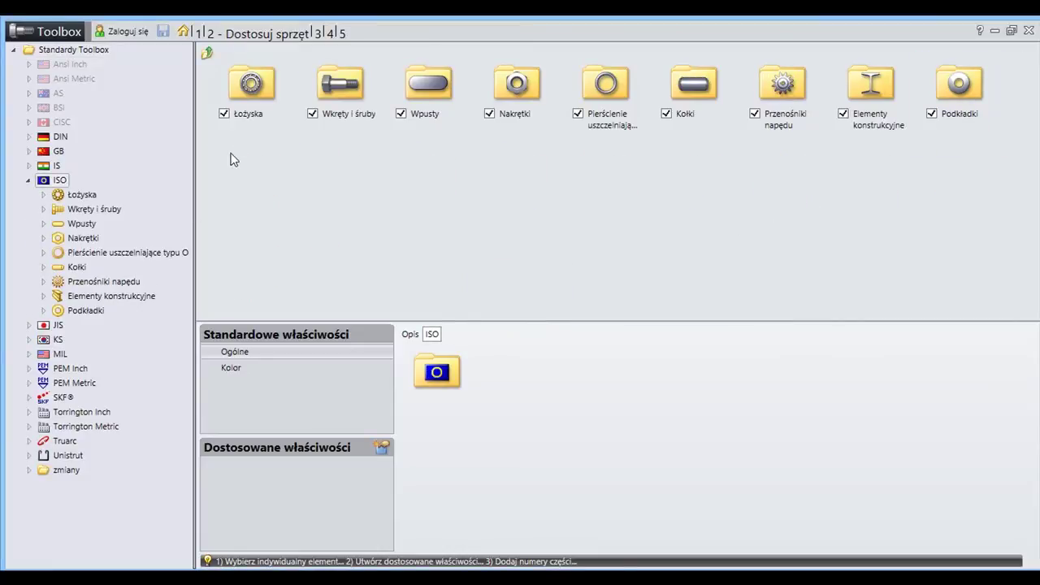
double_click(251, 83)
double_click(339, 84)
left_click(206, 52)
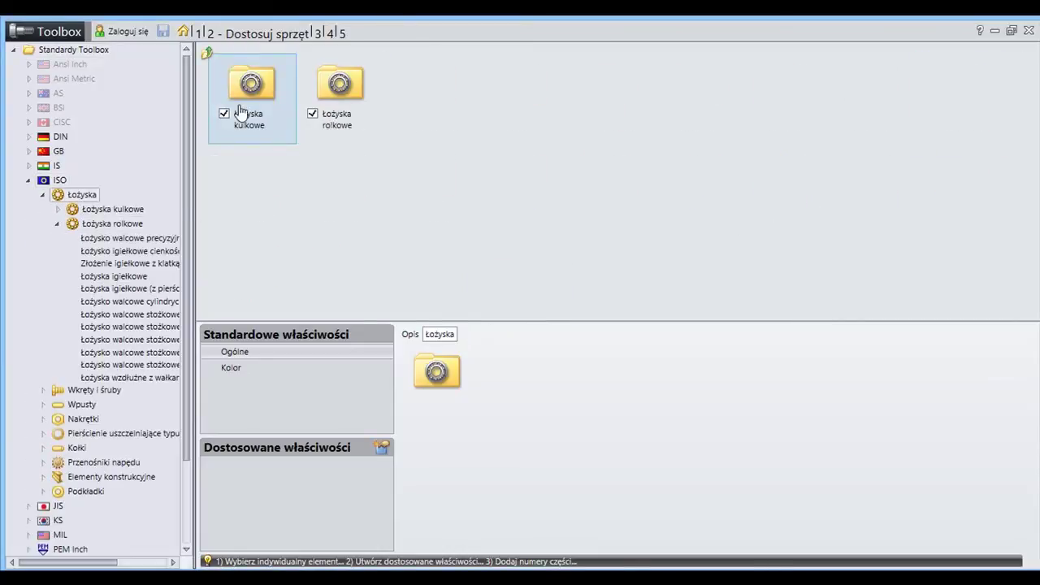
left_click(313, 113)
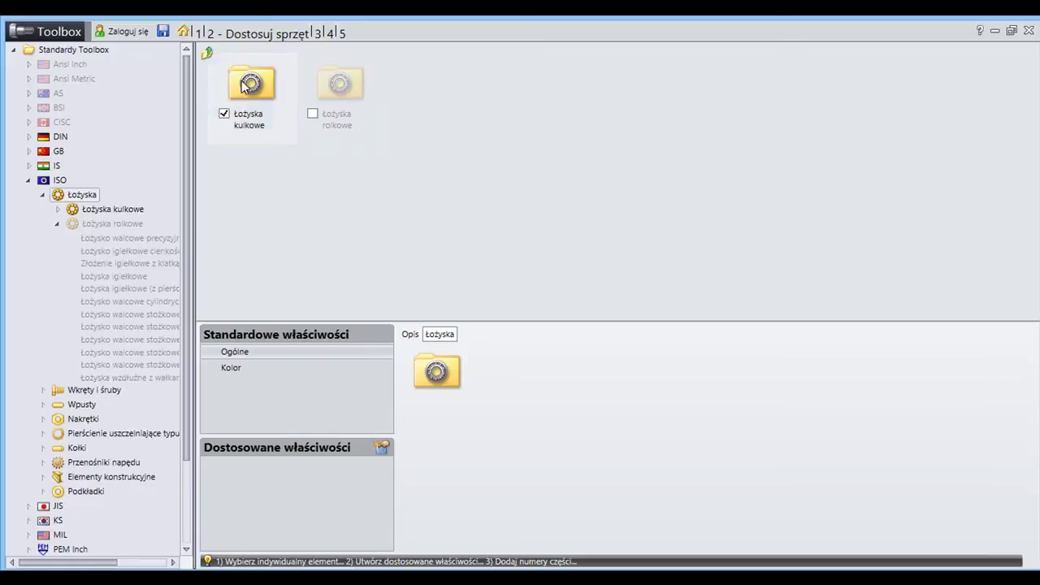
double_click(251, 83)
left_click(489, 113)
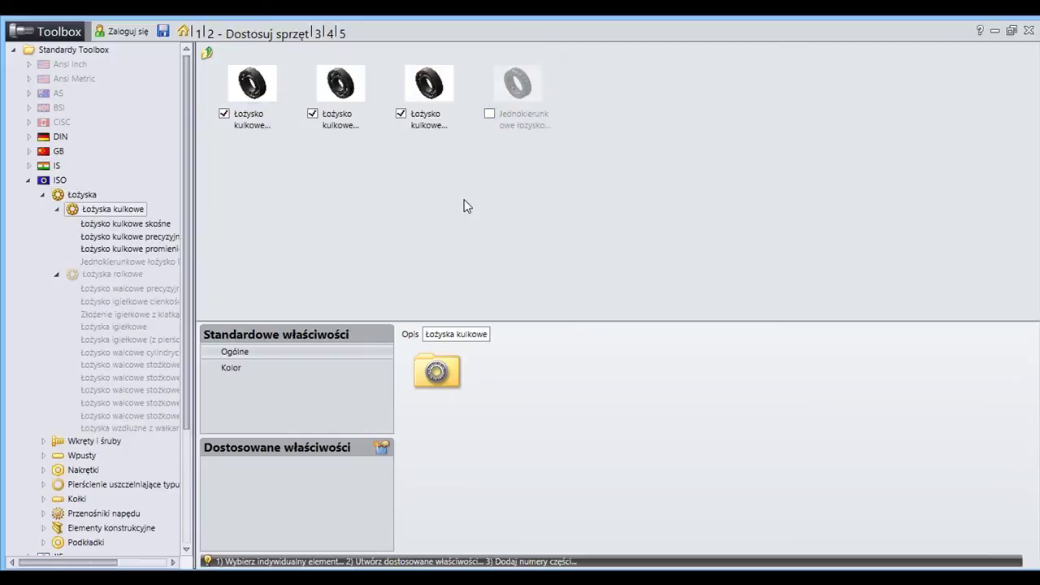
left_click(206, 52)
left_click(208, 54)
left_click(208, 54)
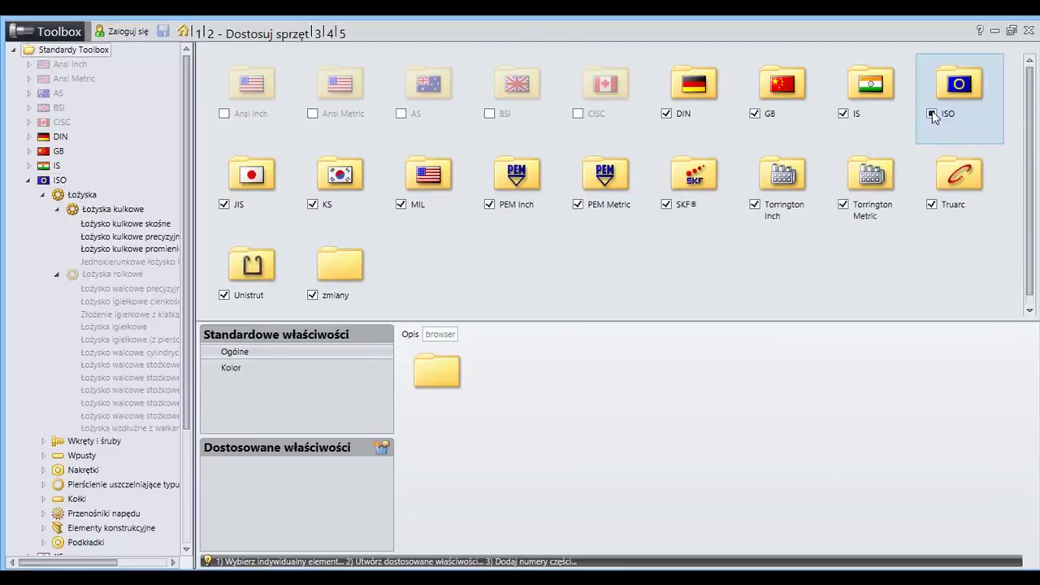
left_click(318, 34)
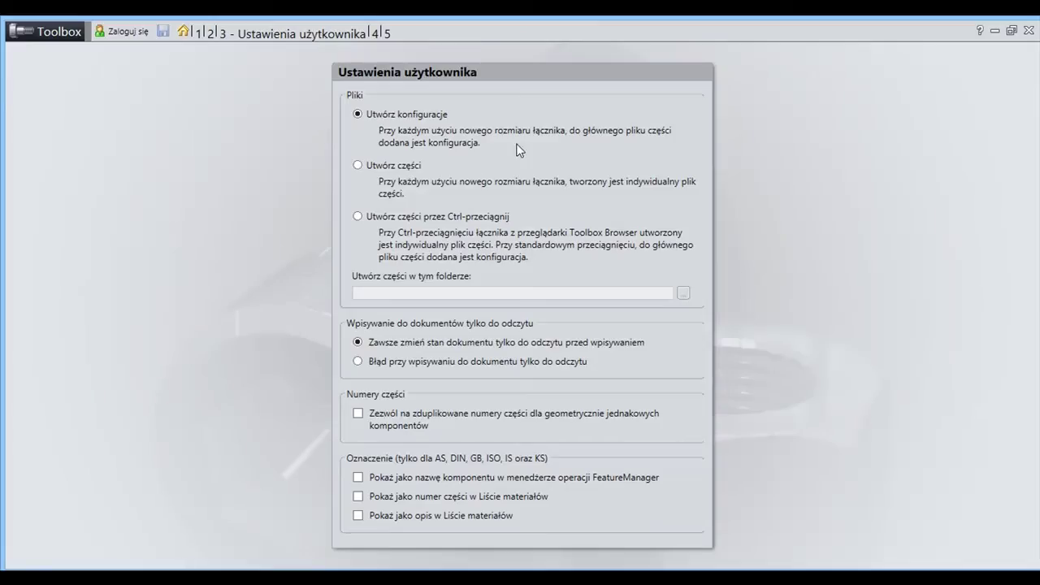
- Try the part-creation options, then settle back on creating configurations per size
left_click(358, 166)
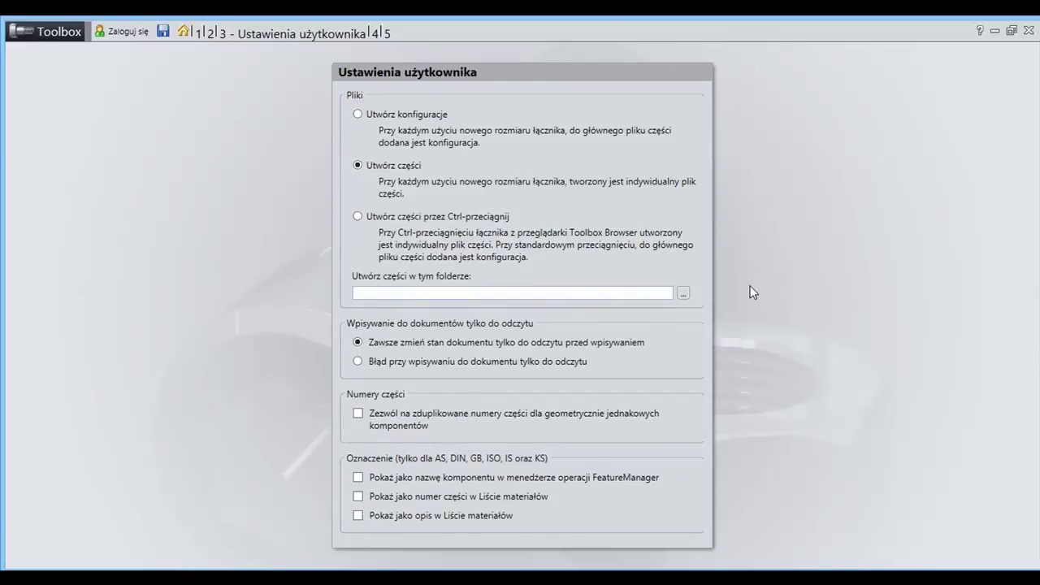
left_click(684, 293)
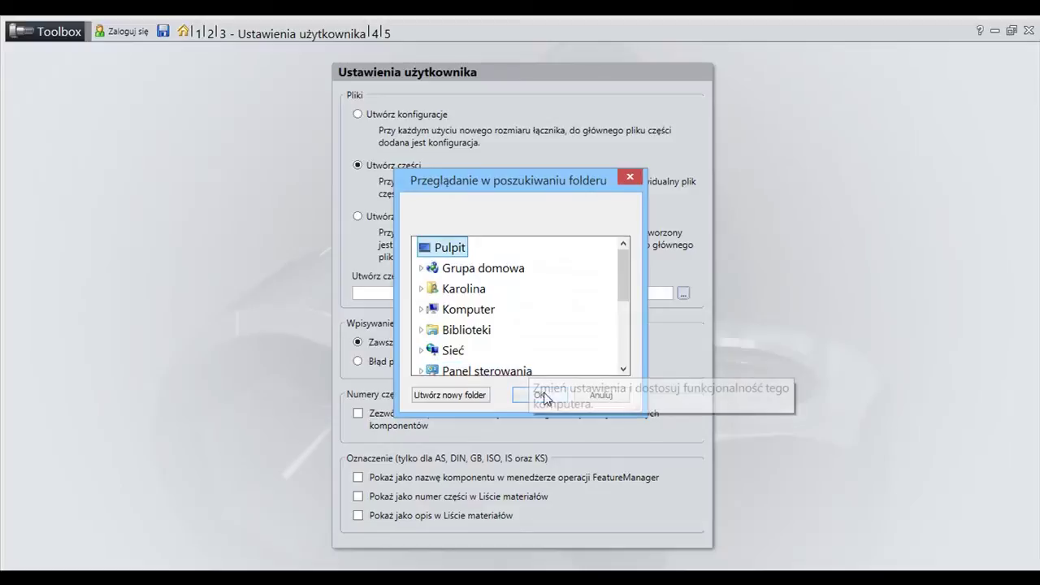
left_click(539, 395)
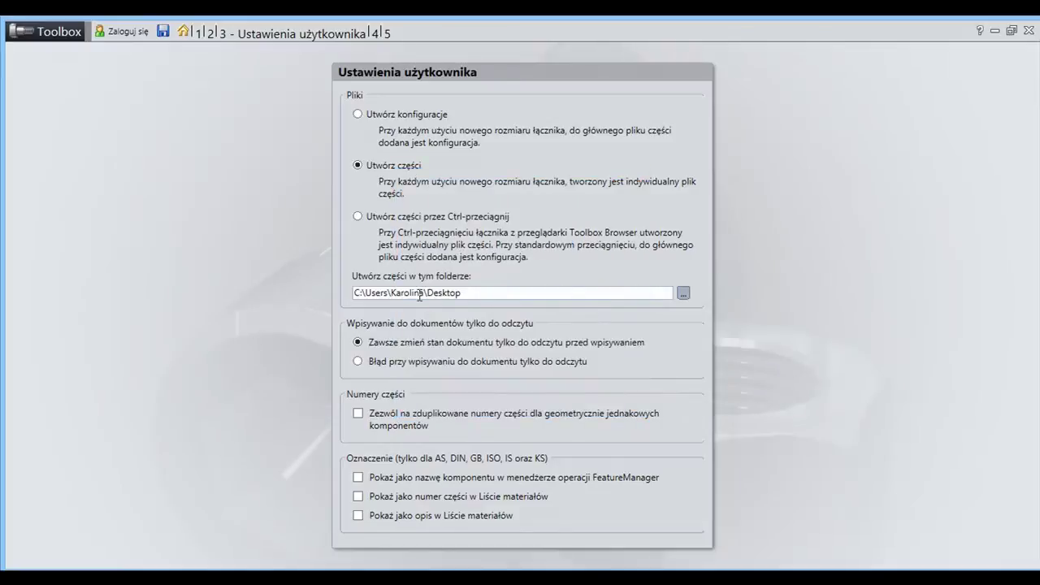
left_click(357, 217)
left_click(358, 115)
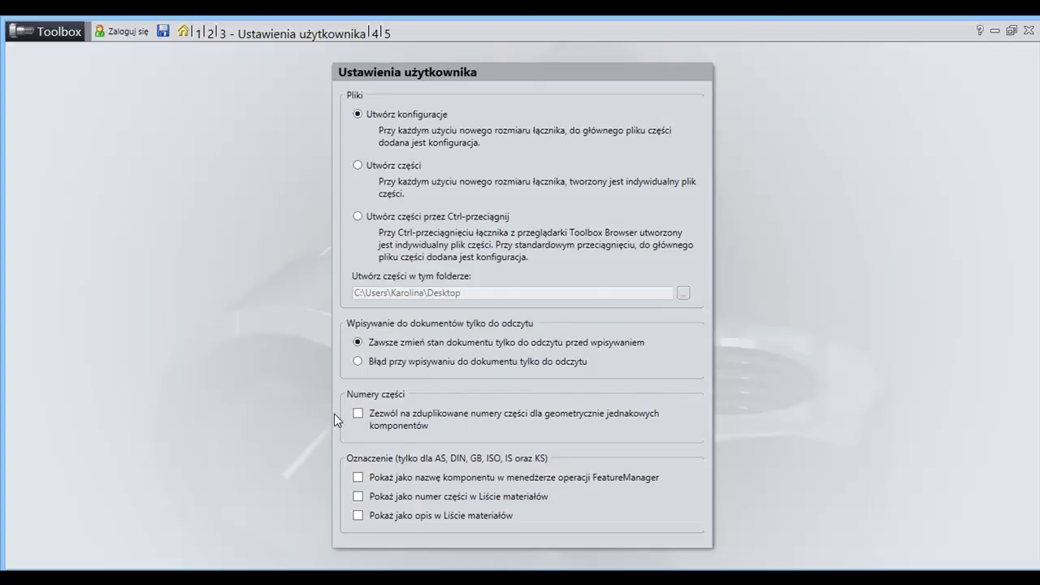
- Keep duplicate part numbers disallowed, save, and show designations as FeatureManager component names
left_click(358, 419)
left_click(359, 414)
left_click(163, 31)
left_click(377, 33)
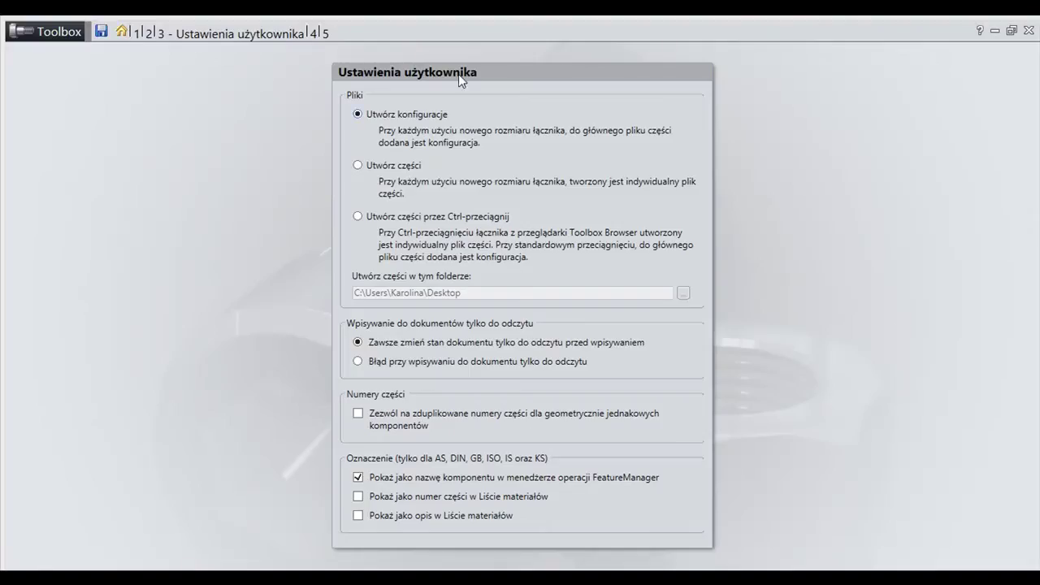
left_click(312, 34)
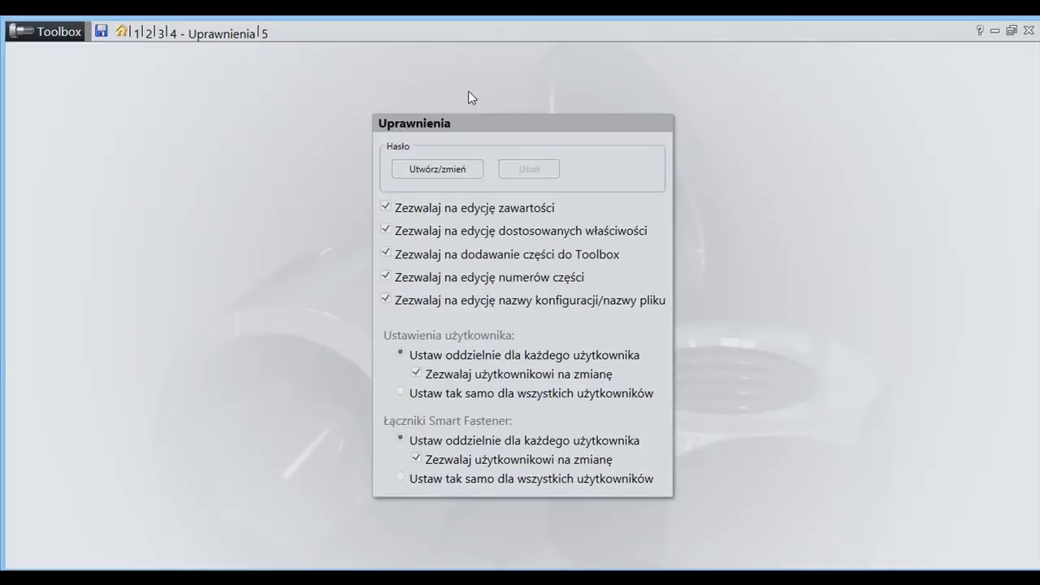
- Create a Toolbox password and confirm it
left_click(464, 173)
left_click(551, 269)
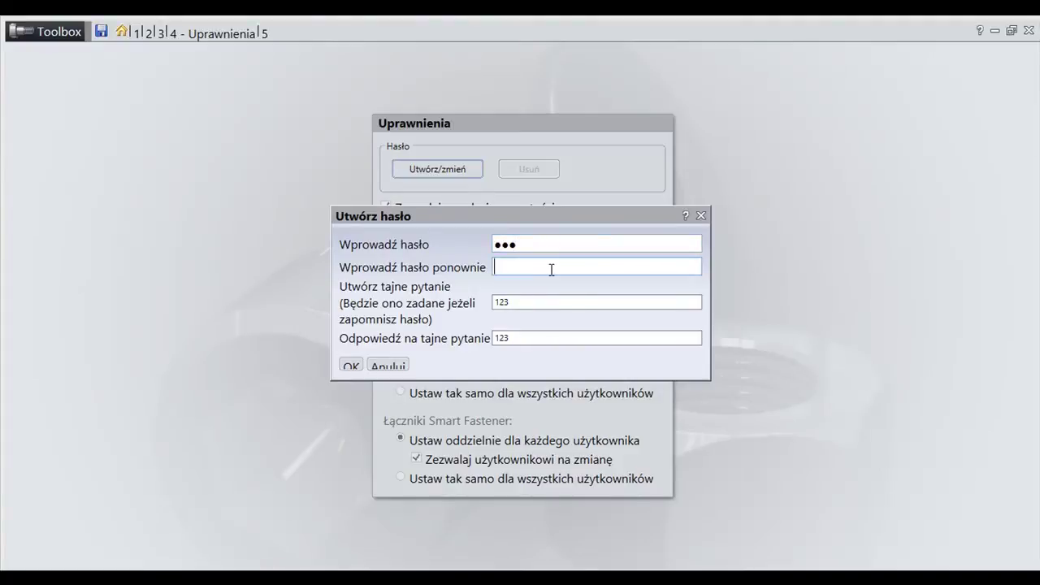
left_click(351, 366)
- Revoke user-settings changes and all editing permissions for content, properties, parts, part numbers and file names
left_click(415, 373)
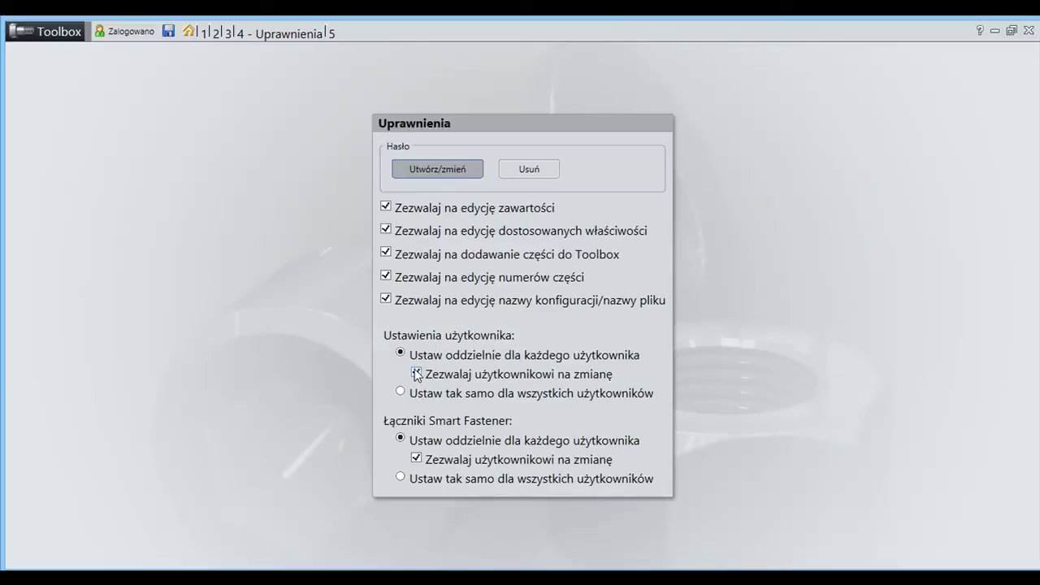
left_click(386, 230)
left_click(386, 252)
left_click(386, 207)
left_click(385, 275)
left_click(386, 298)
left_click(124, 31)
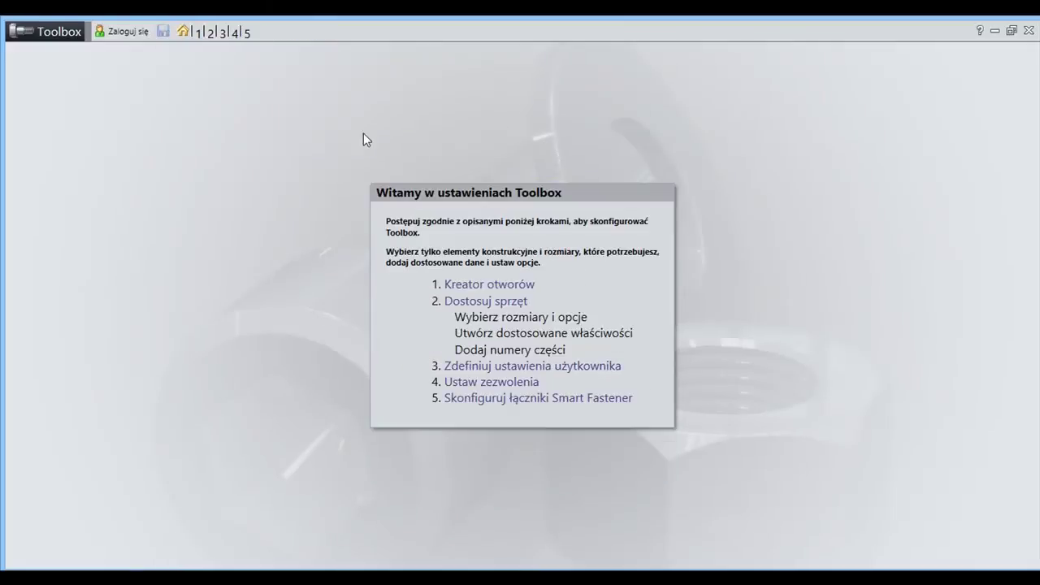
left_click(209, 32)
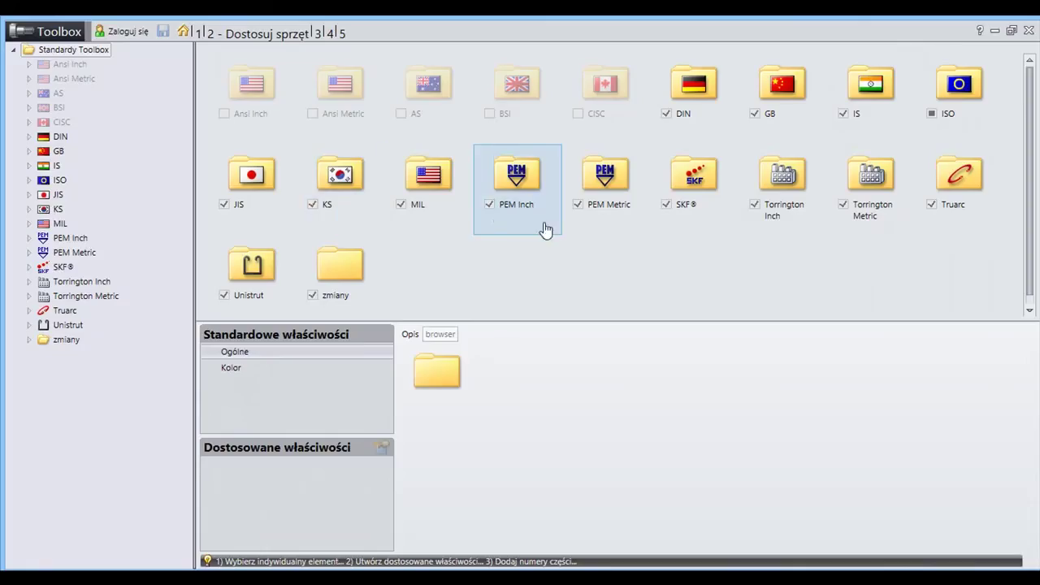
- Inspect the ISO radial ball bearing entry and its Display properties
double_click(959, 83)
double_click(429, 84)
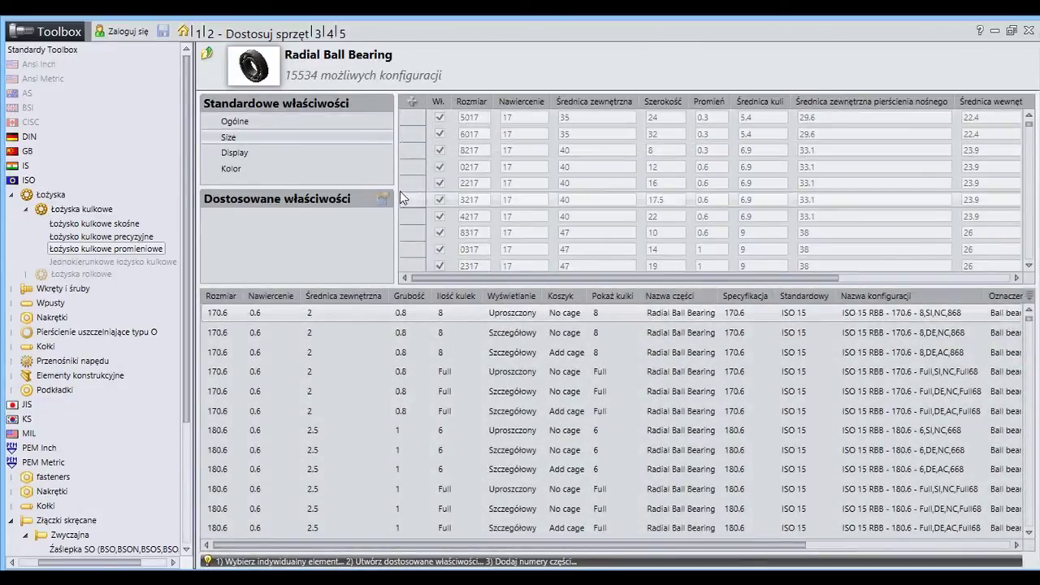
left_click(284, 152)
key("Up")
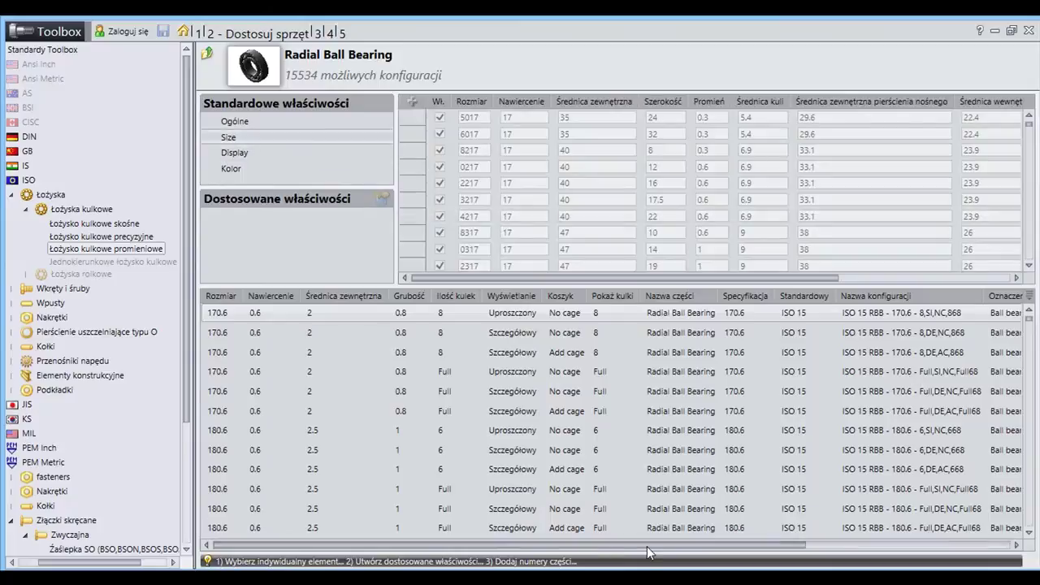
- Log in to Toolbox Settings with the administrator password
left_click(331, 34)
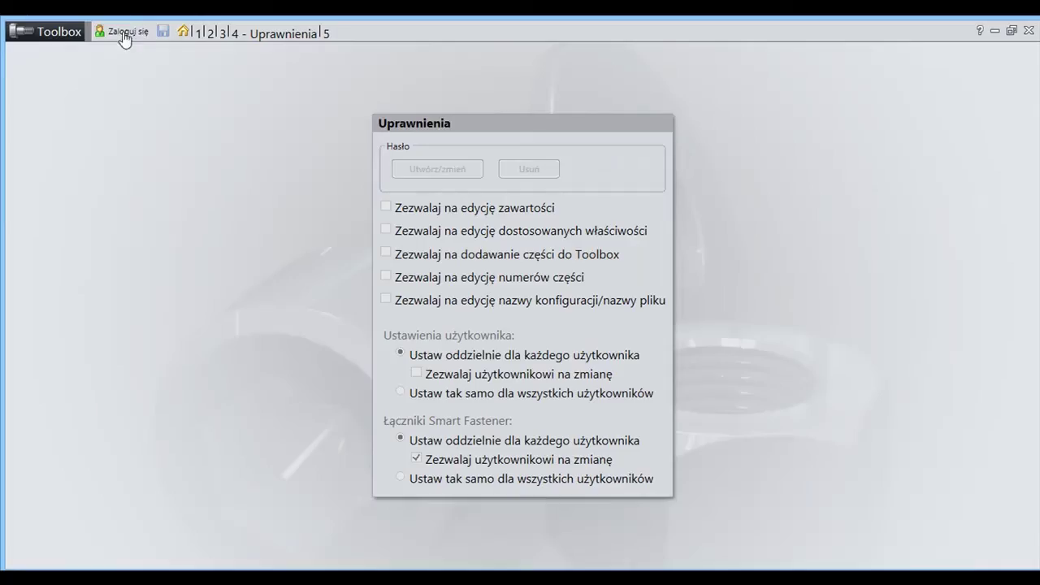
left_click(398, 314)
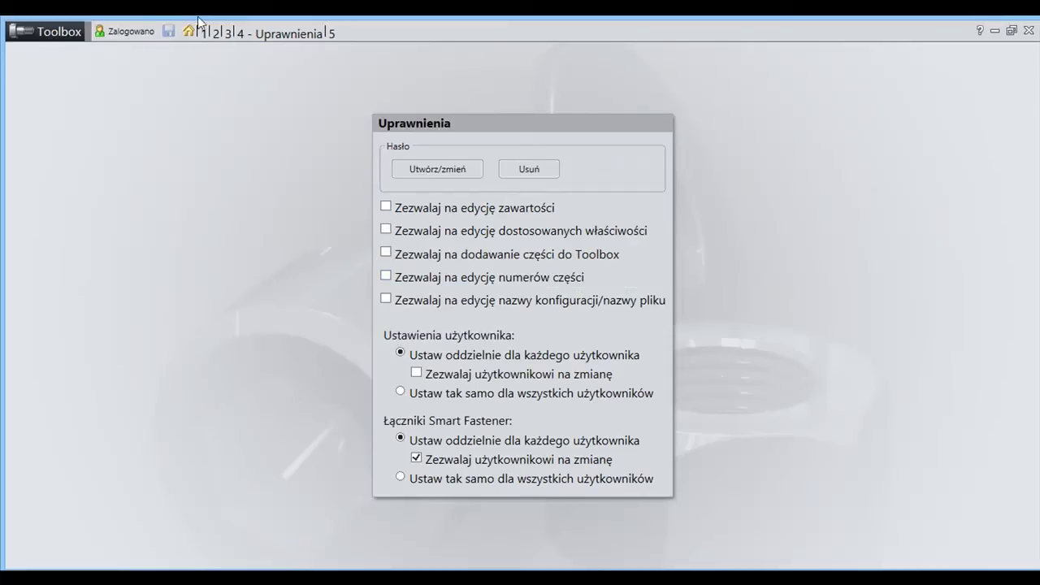
- Change the ISO angular contact ball bearing's outer diameter to 3, then restore it to 2
left_click(212, 33)
double_click(954, 89)
double_click(253, 89)
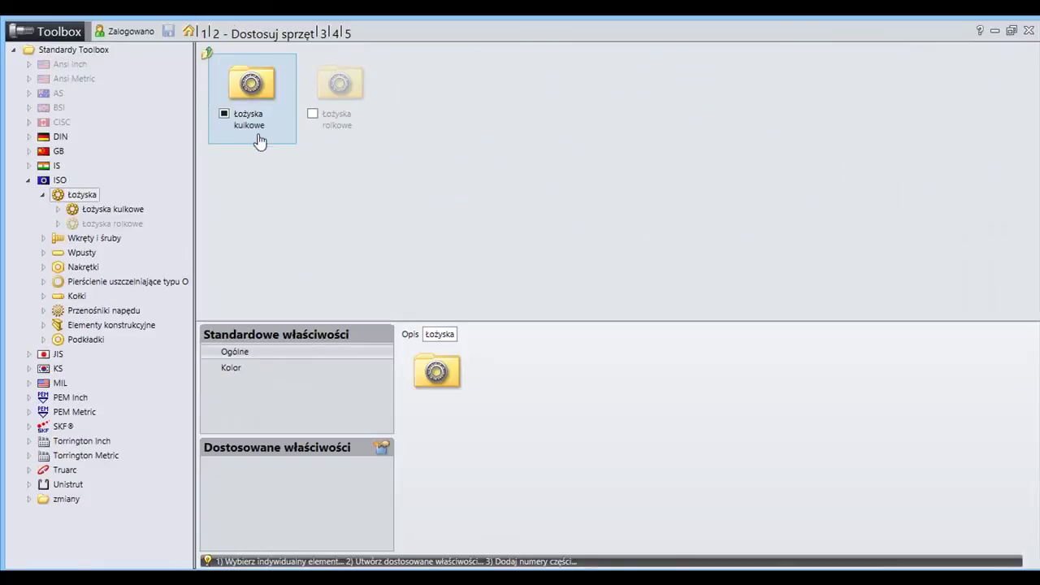
double_click(261, 114)
double_click(267, 104)
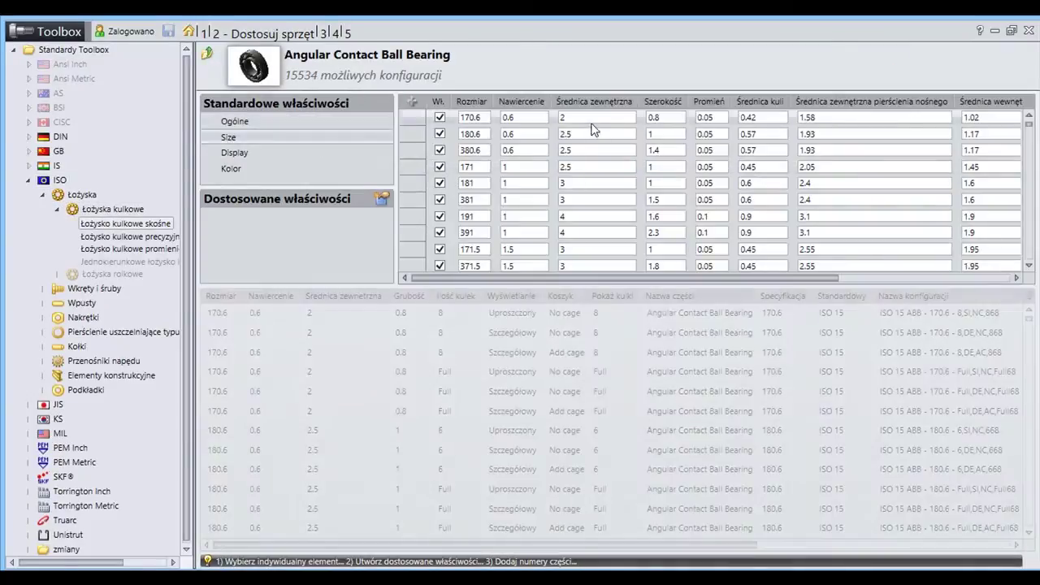
left_click(584, 117)
type("3")
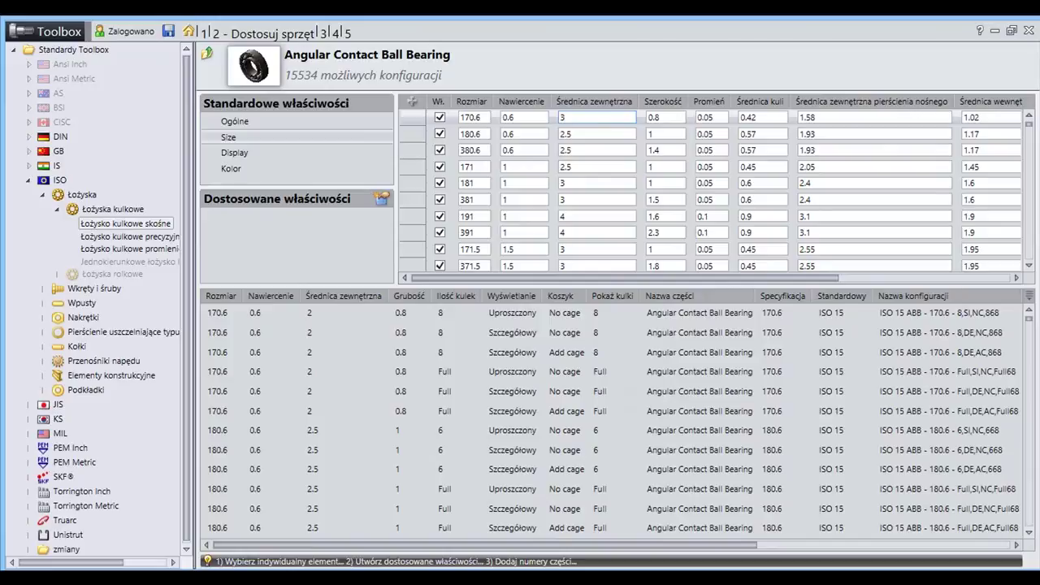
key("BackSpace")
type("2")
left_click(189, 31)
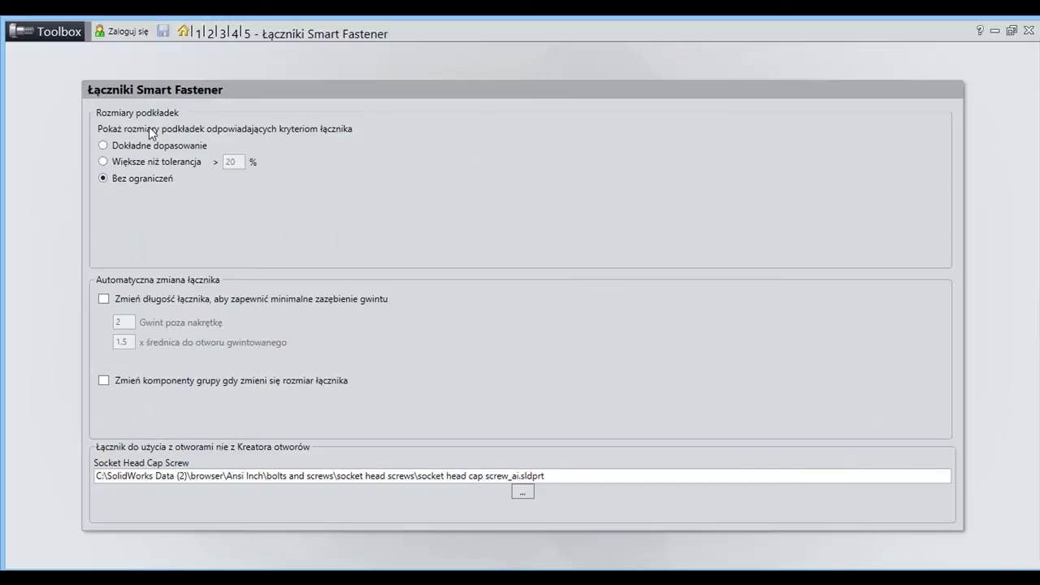
- Leave Smart Fastener washer sizes at no limits and auto length off, then save and close Toolbox Settings
left_click(103, 145)
key("Down")
key("Down")
left_click(117, 298)
left_click(103, 300)
left_click(184, 30)
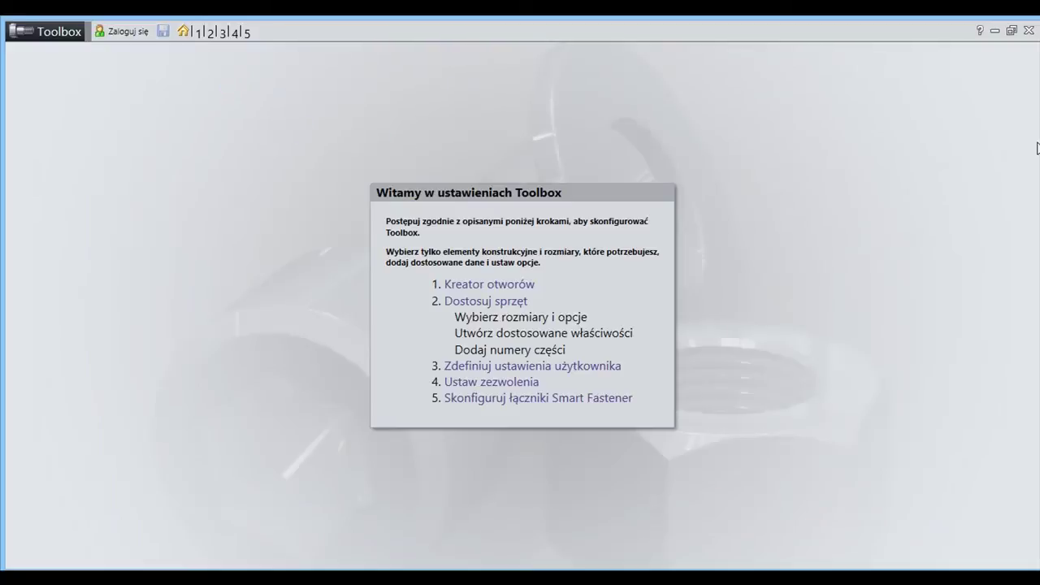
left_click(1028, 31)
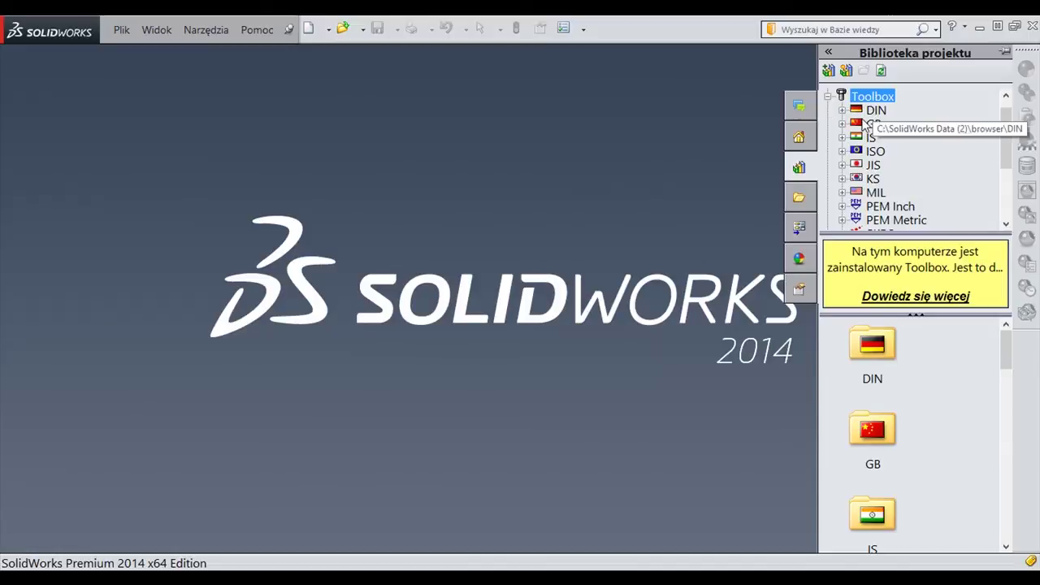
- Scroll the Design Library's Toolbox tree, expand ISO, then collapse the pane
mouse_move(1008, 135)
left_mouse_down()
mouse_move(1005, 196)
mouse_move(1005, 174)
left_mouse_up()
left_click(841, 165)
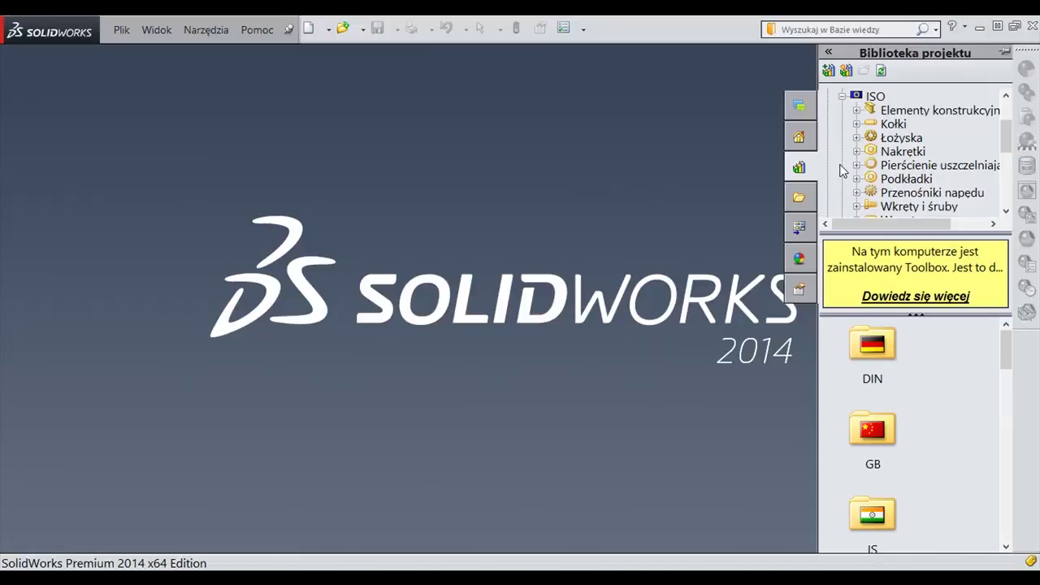
left_click(544, 143)
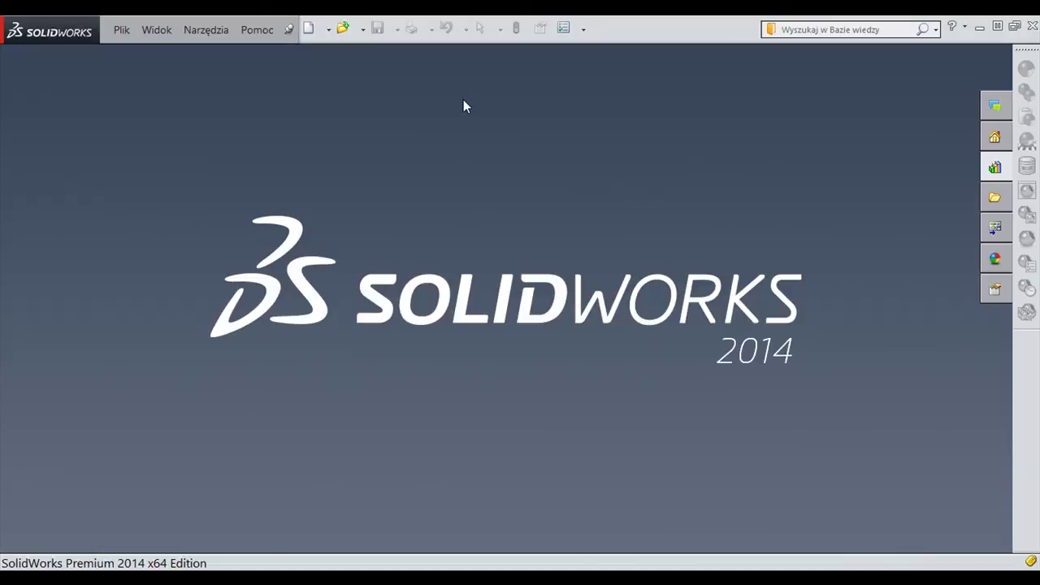
- Open the endmill3.SLDPRT part
left_click(121, 29)
left_click(134, 72)
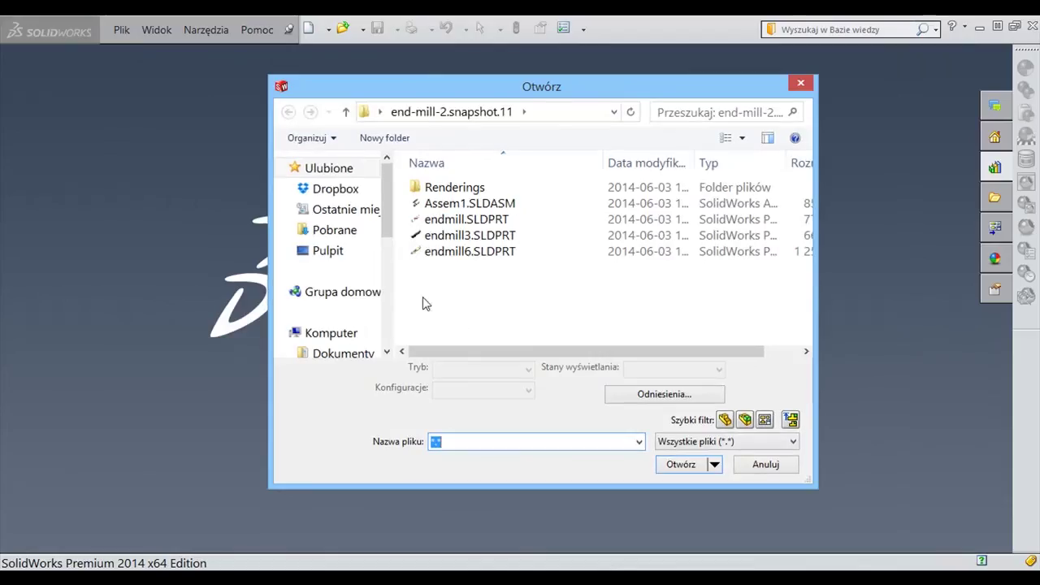
left_click(465, 270)
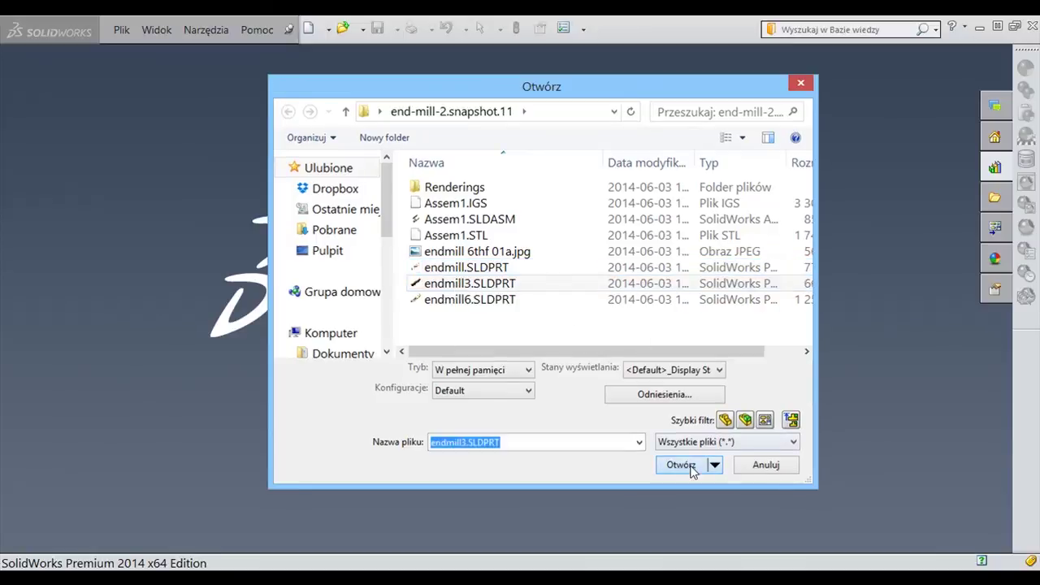
left_click(681, 463)
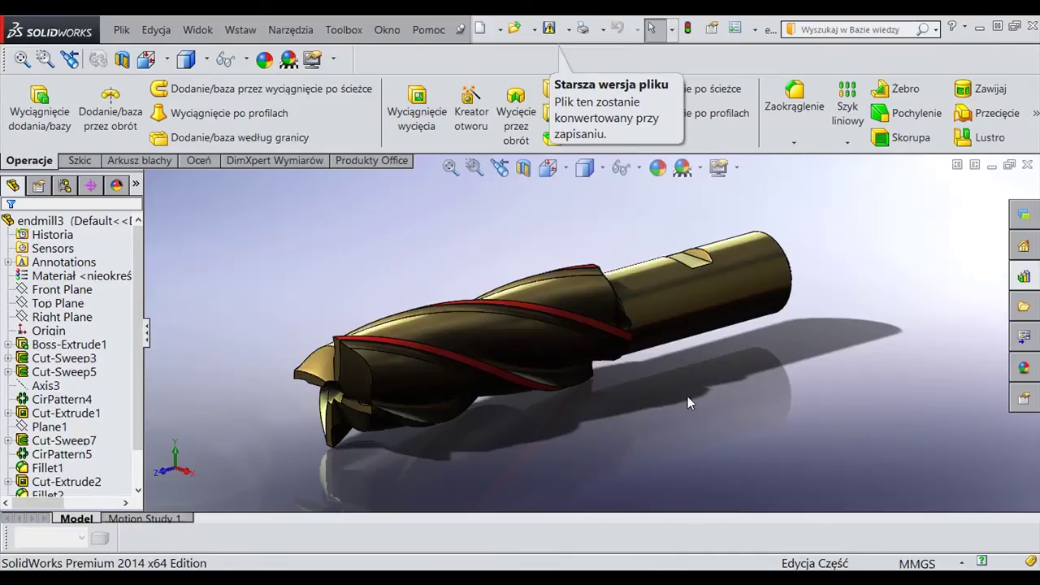
- Add the end mill to the Design Library's Frezy folder as 'Frez 1', saving despite the version warning
left_click(1028, 281)
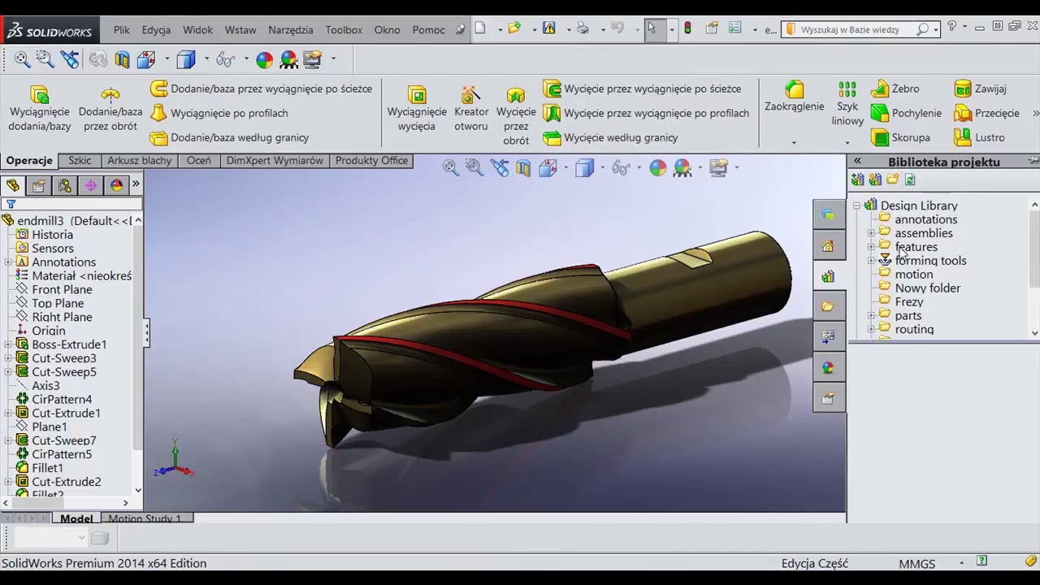
left_click(858, 183)
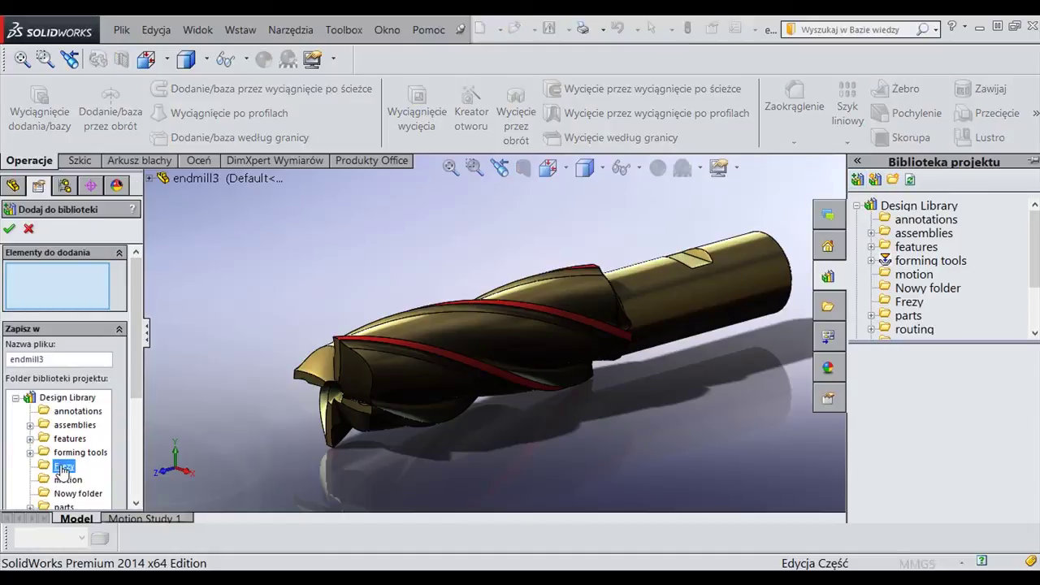
left_click(467, 344)
scroll(137, 393, "down", 3)
scroll(124, 449, "down", 2)
scroll(128, 404, "up", 1)
scroll(128, 409, "up", 3)
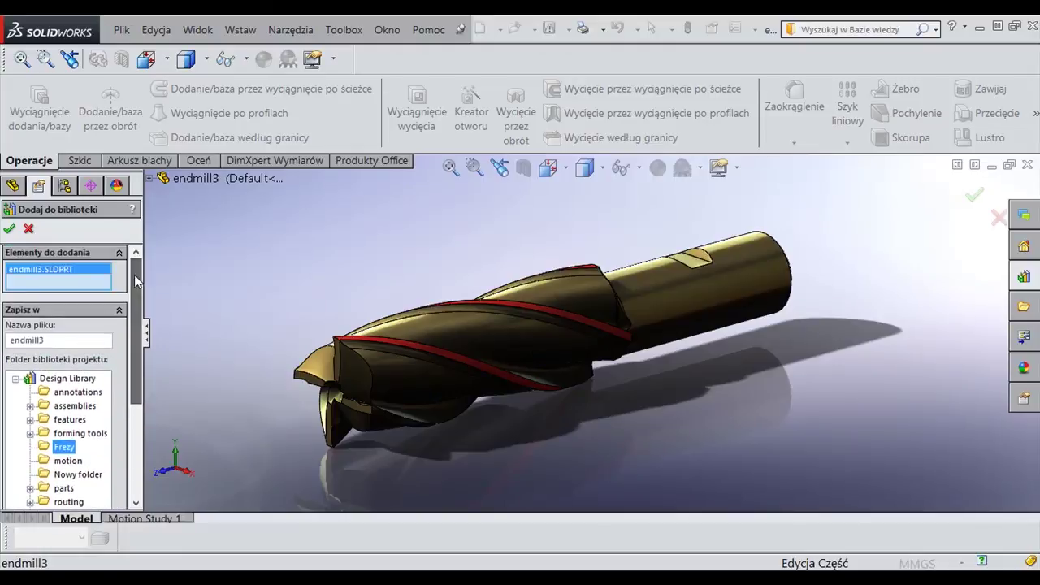
double_click(33, 340)
type("Frez 1")
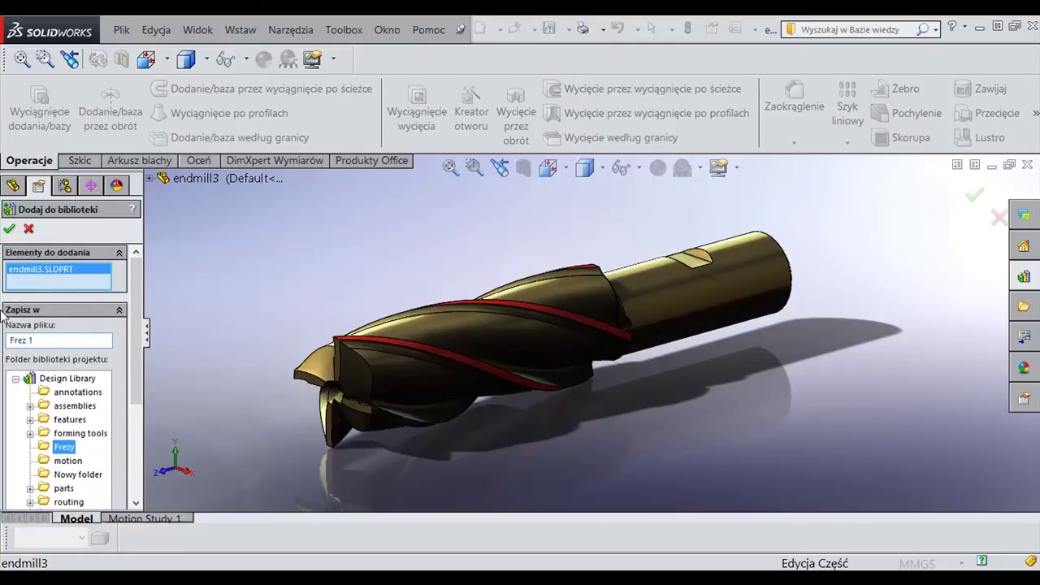
left_click(9, 228)
left_click(566, 338)
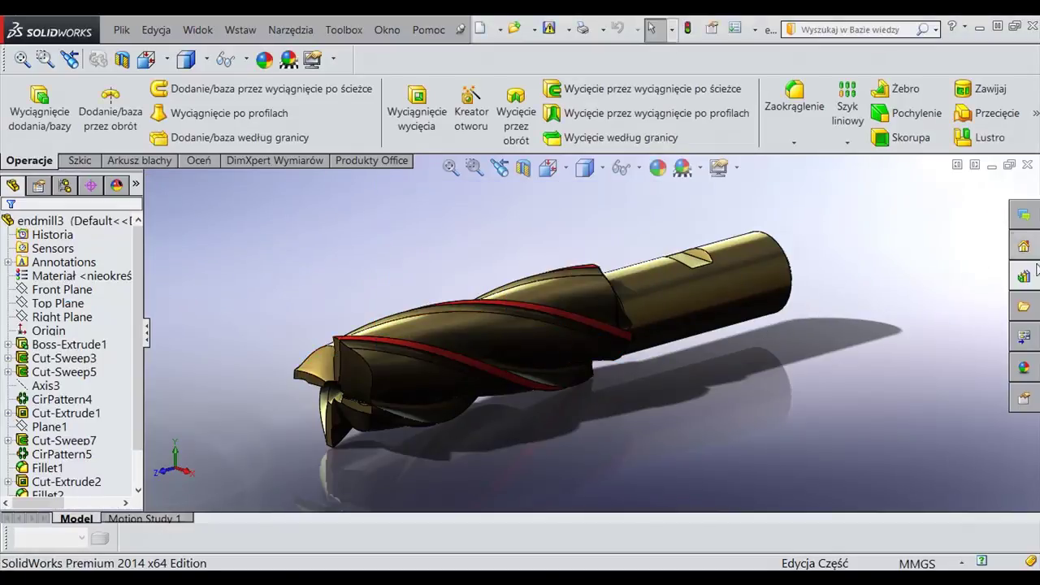
left_click(1027, 165)
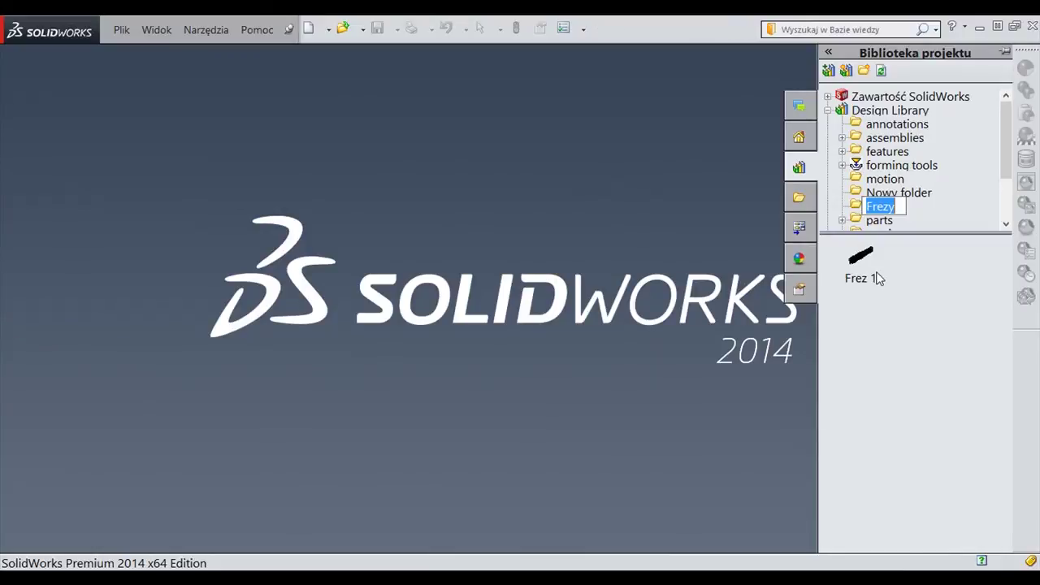
- Drag Frez 1 from the Frezy library folder into the graphics area, then close it with Ctrl+W
left_click_drag(877, 278, 742, 319)
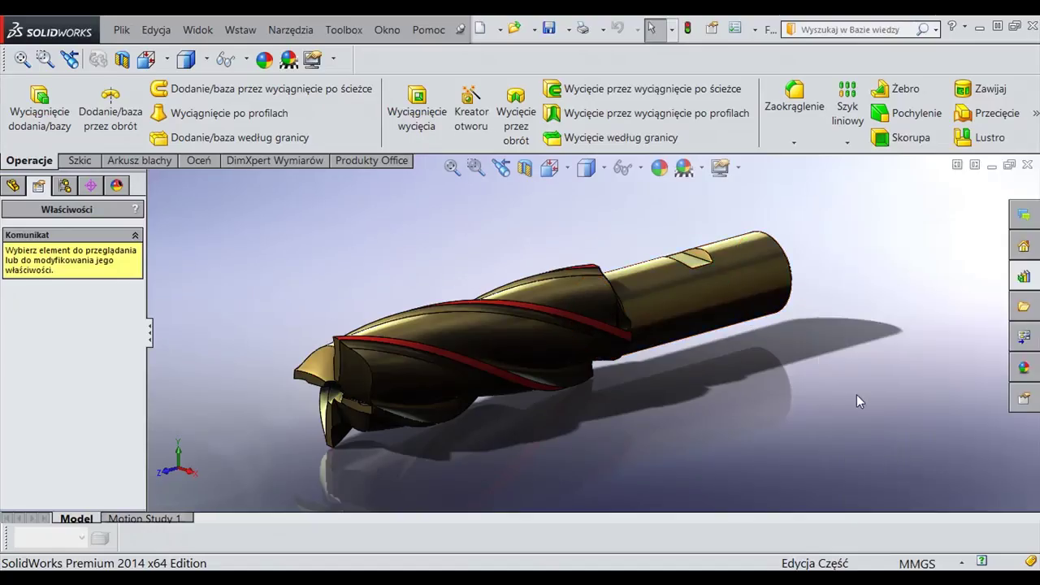
key("ctrl+w")
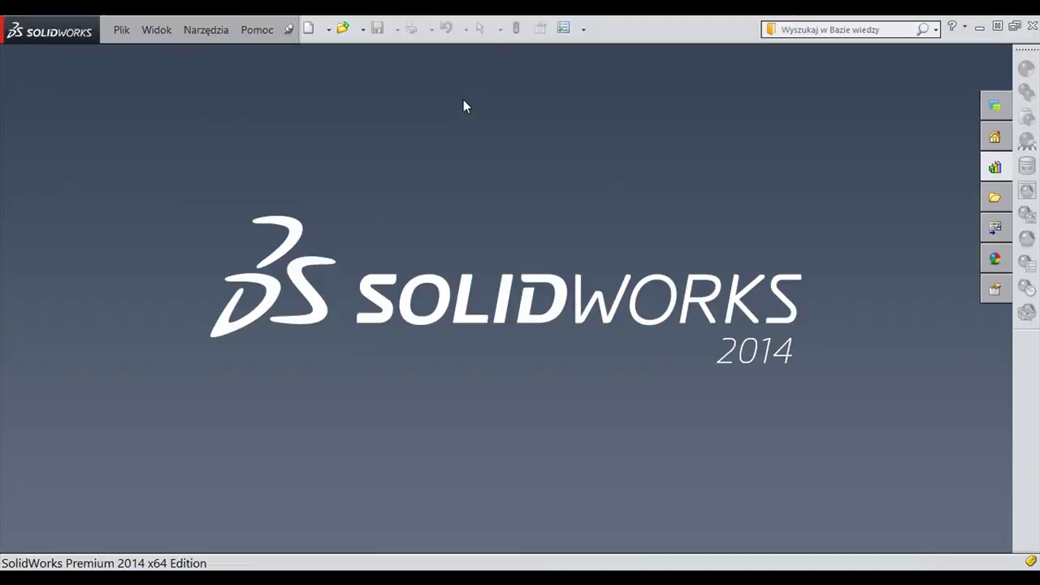